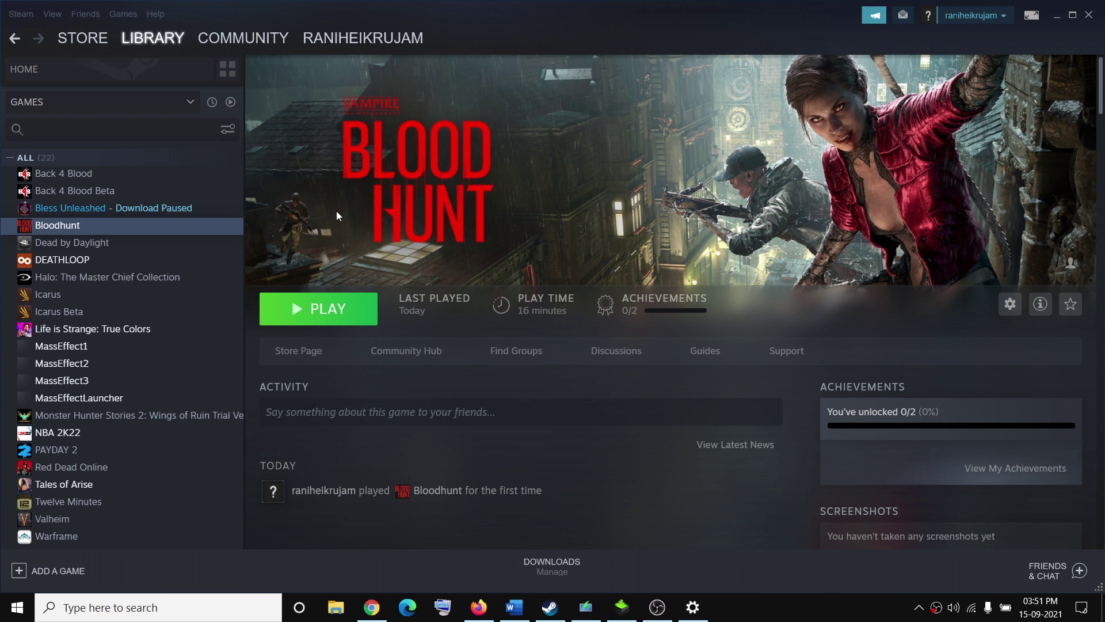
- Bring the Bloodhunt troubleshooting guide in Word to the front and open the Start menu
{"action": "left_click", "coordinate": [514, 607]}
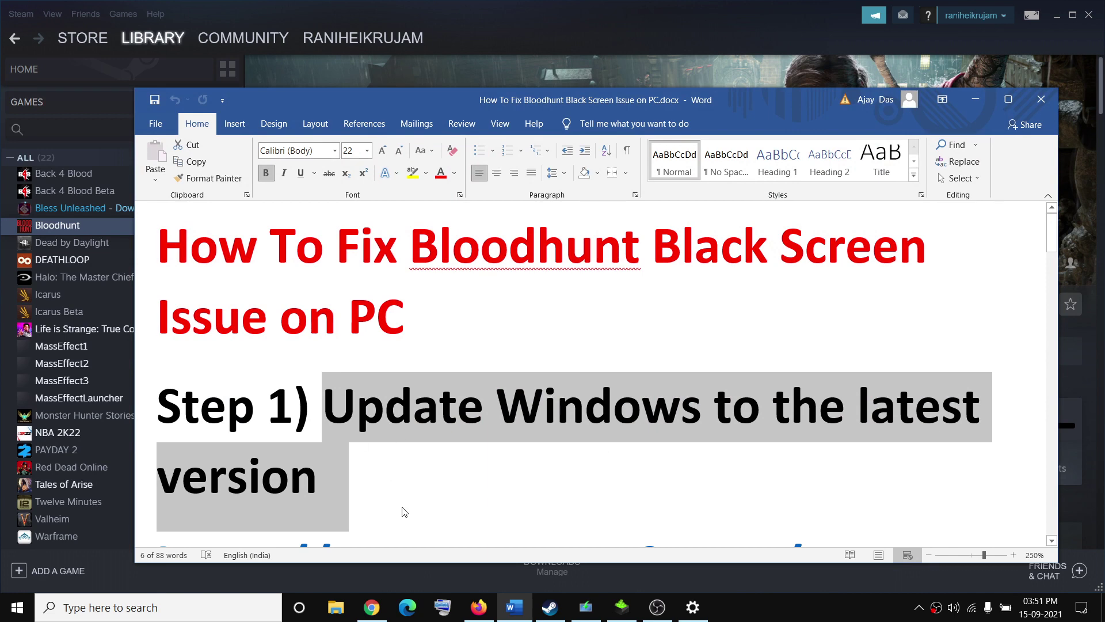
{"action": "left_click", "coordinate": [16, 608]}
- Check the Windows Update settings page for pending updates such as KB5005565
{"action": "left_click", "coordinate": [16, 543]}
{"action": "left_click", "coordinate": [592, 402]}
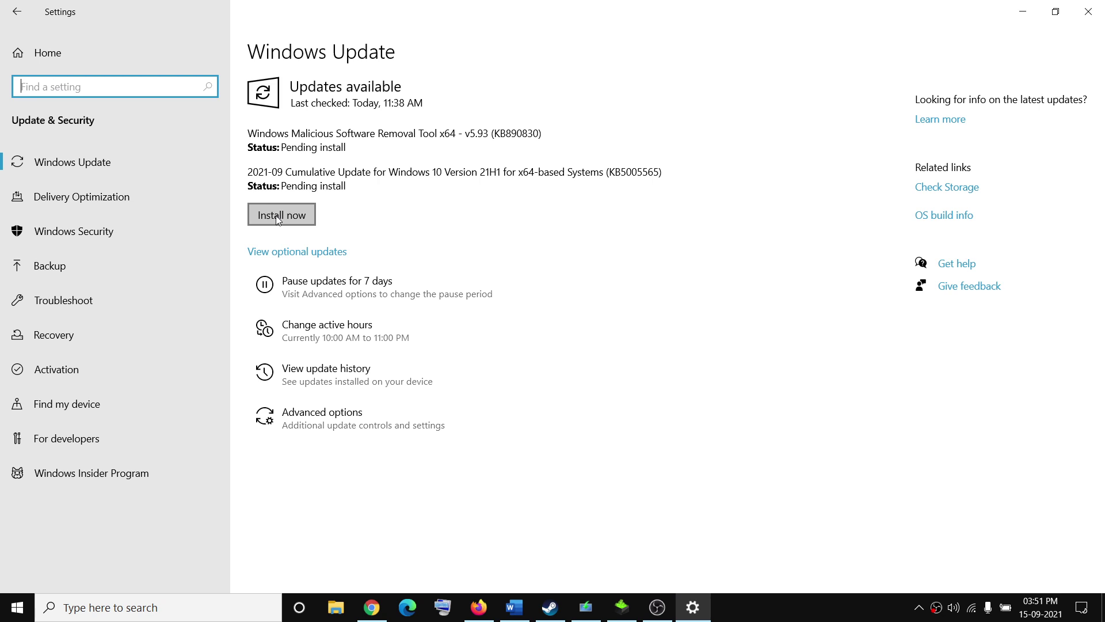
{"action": "left_click", "coordinate": [1023, 13]}
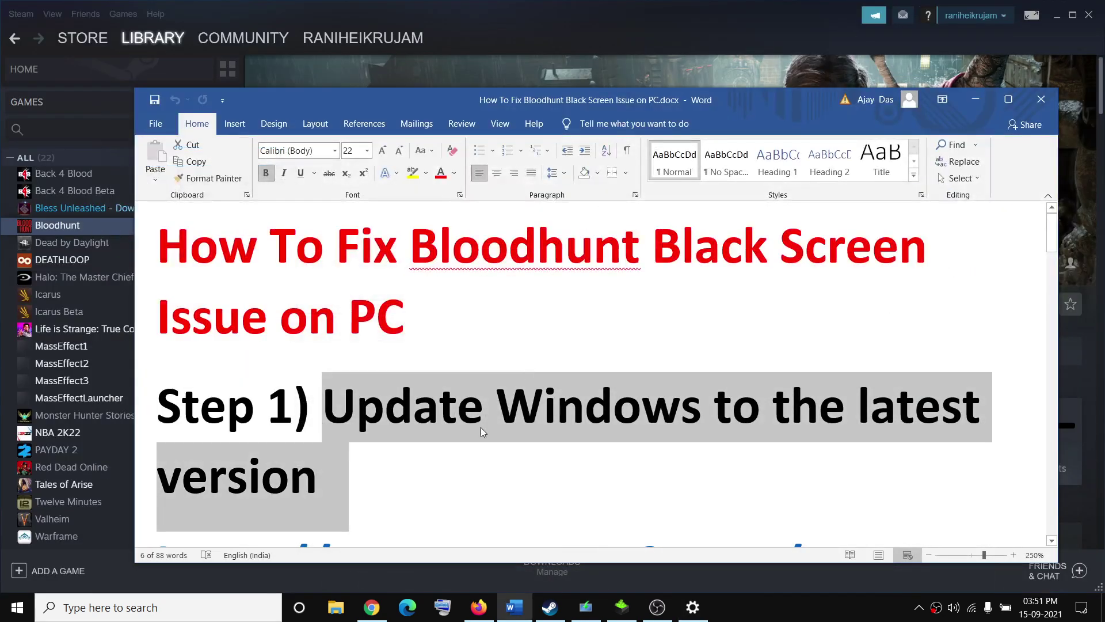
- Copy the Windows 10 download link under Step 1 of the guide
{"action": "scroll", "coordinate": [481, 429], "scroll_direction": "down", "scroll_amount": 3}
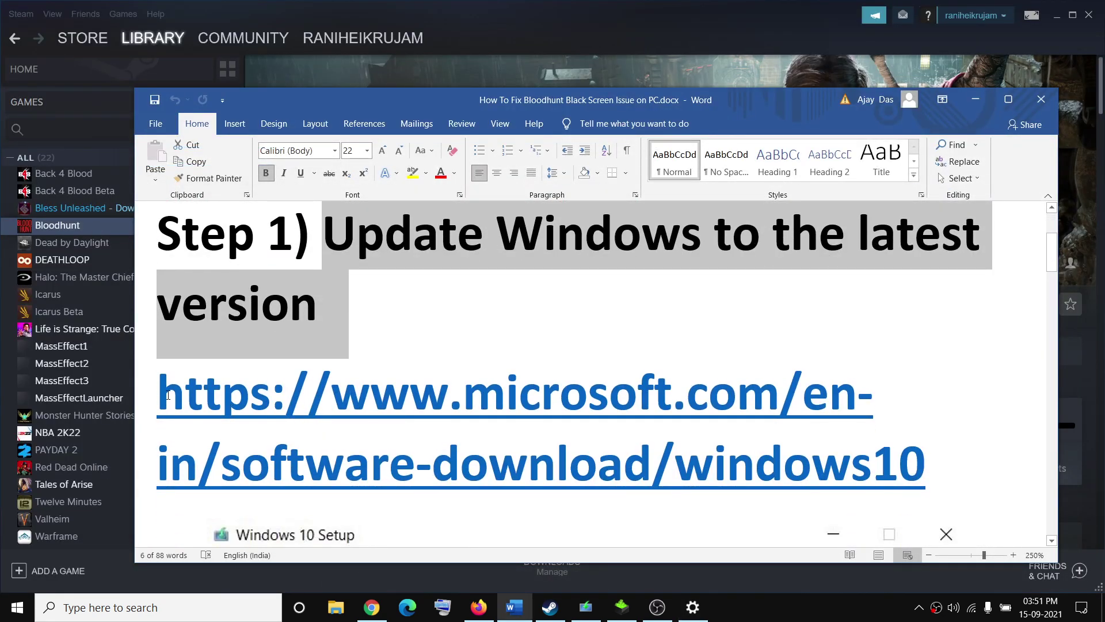
{"action": "left_click_drag", "start_coordinate": [168, 395], "coordinate": [973, 443]}
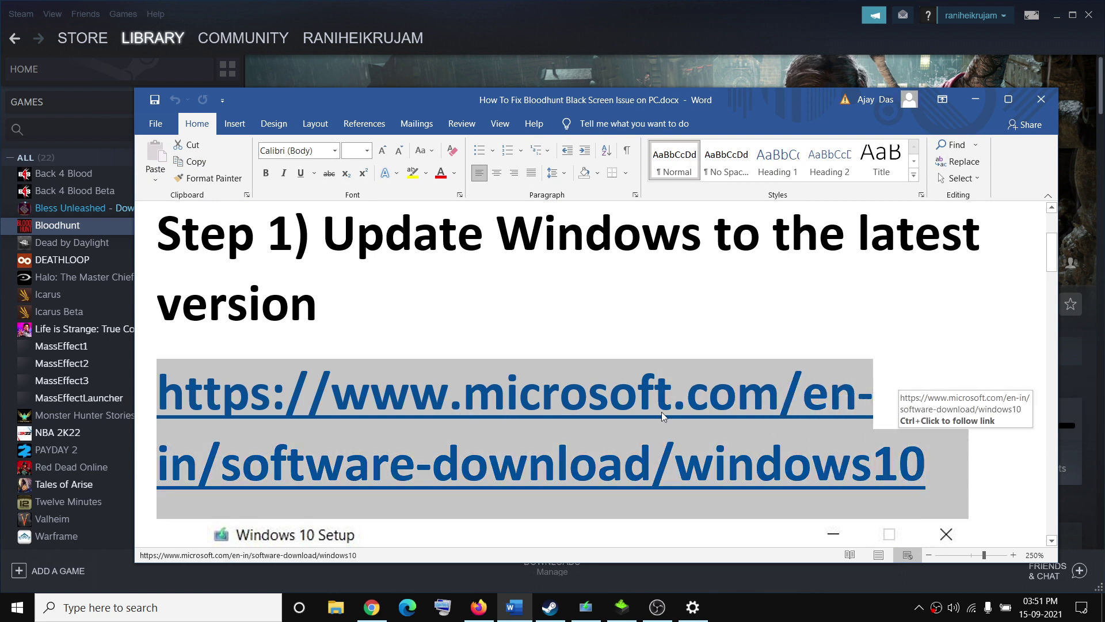
{"action": "right_click", "coordinate": [437, 423]}
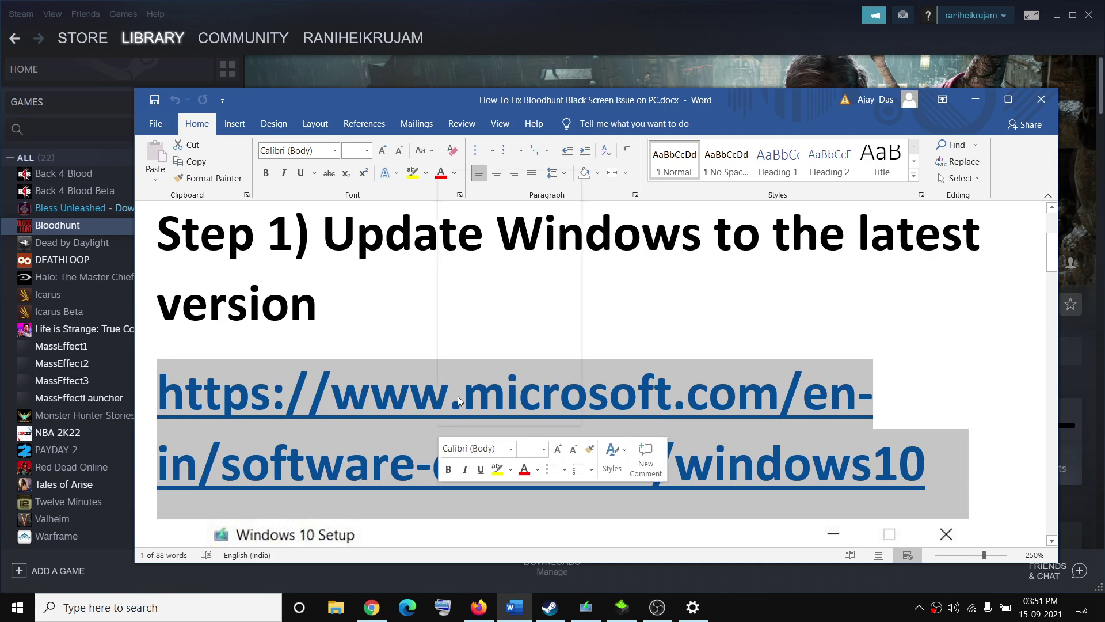
{"action": "left_click", "coordinate": [473, 200]}
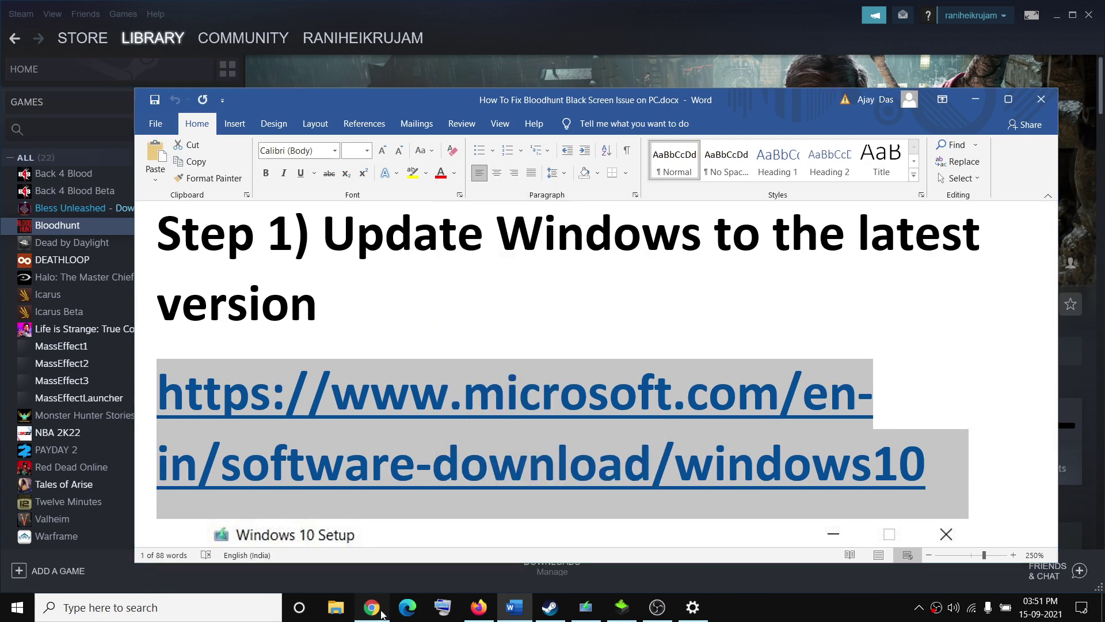
{"action": "left_click", "coordinate": [372, 607]}
- Run the downloaded MediaCreationTool, accept the licence terms and choose Upgrade this PC now
{"action": "scroll", "coordinate": [423, 402], "scroll_direction": "down", "scroll_amount": 5}
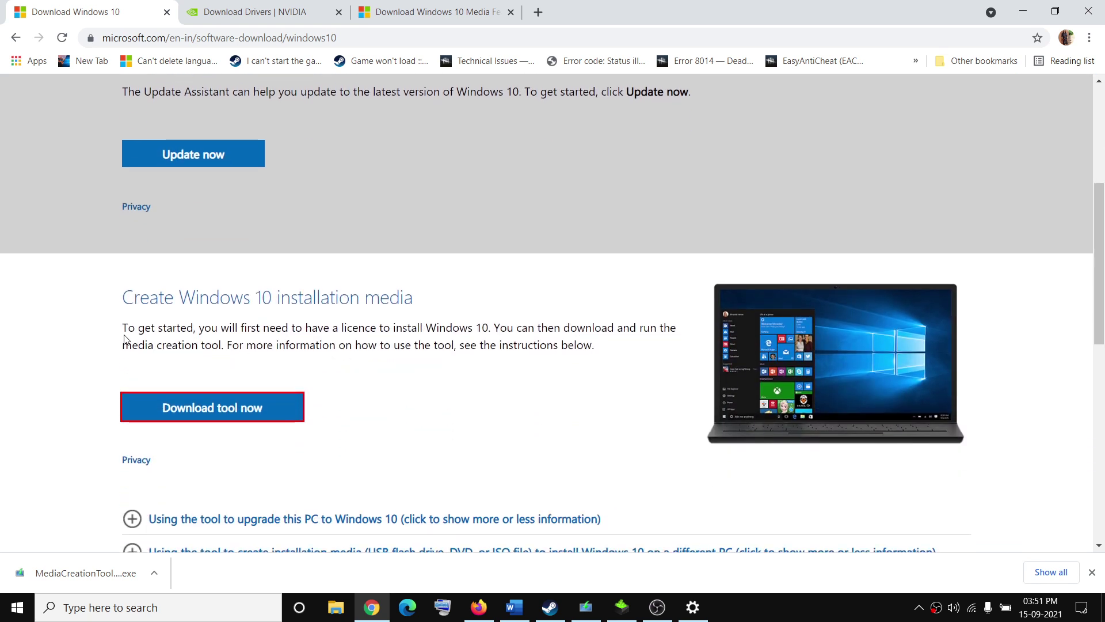
{"action": "mouse_move", "coordinate": [125, 339]}
{"action": "left_mouse_down"}
{"action": "mouse_move", "coordinate": [220, 345]}
{"action": "mouse_move", "coordinate": [122, 345]}
{"action": "left_mouse_up"}
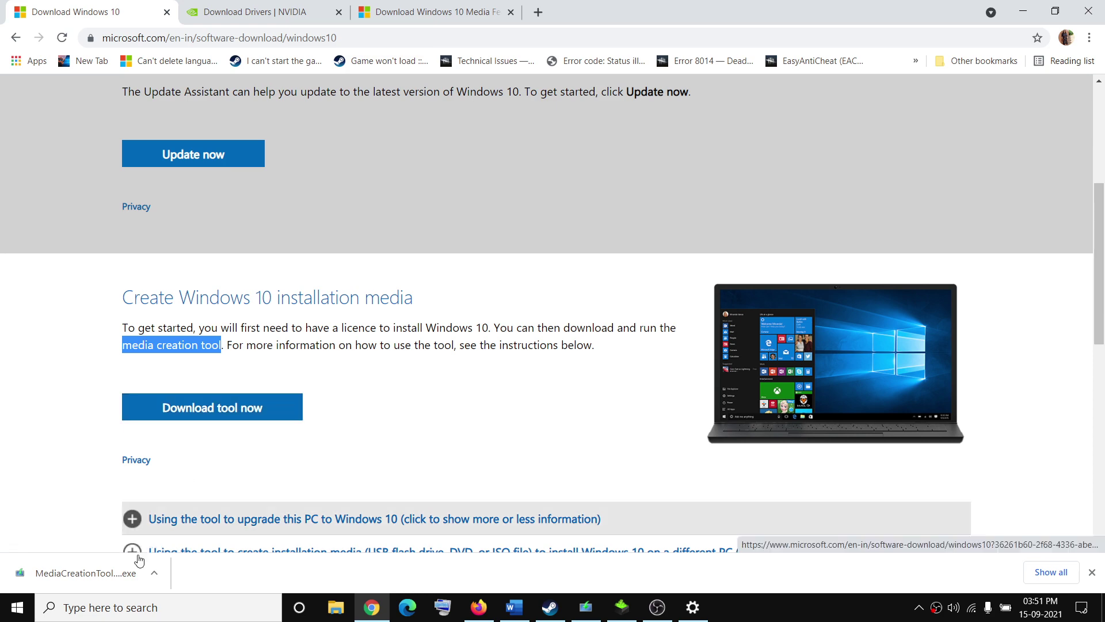
{"action": "left_click", "coordinate": [101, 578]}
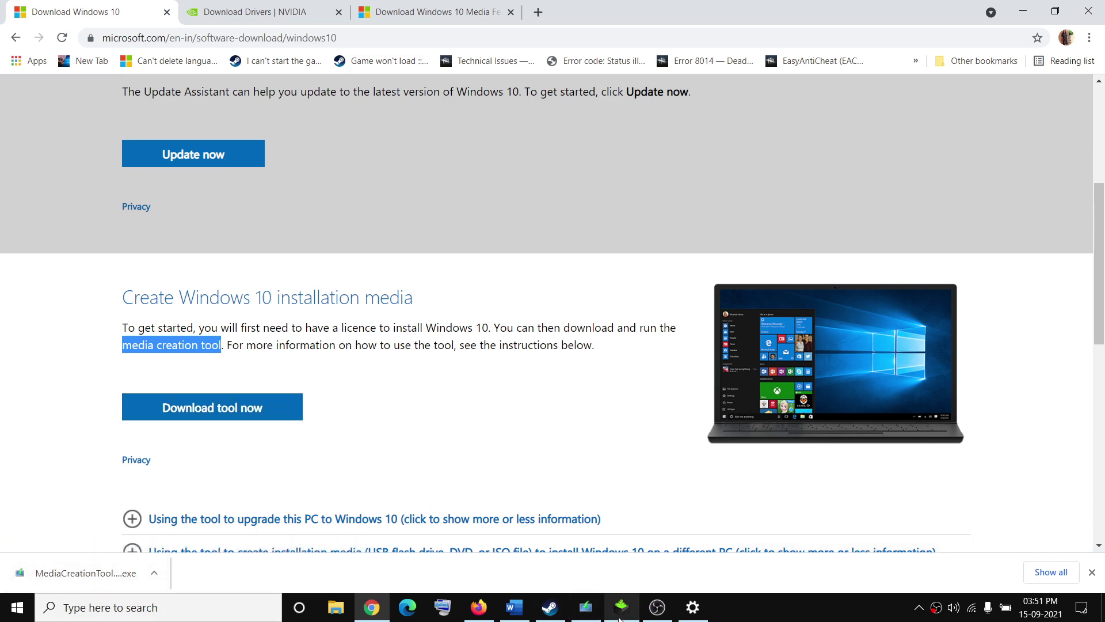
{"action": "left_click", "coordinate": [719, 469]}
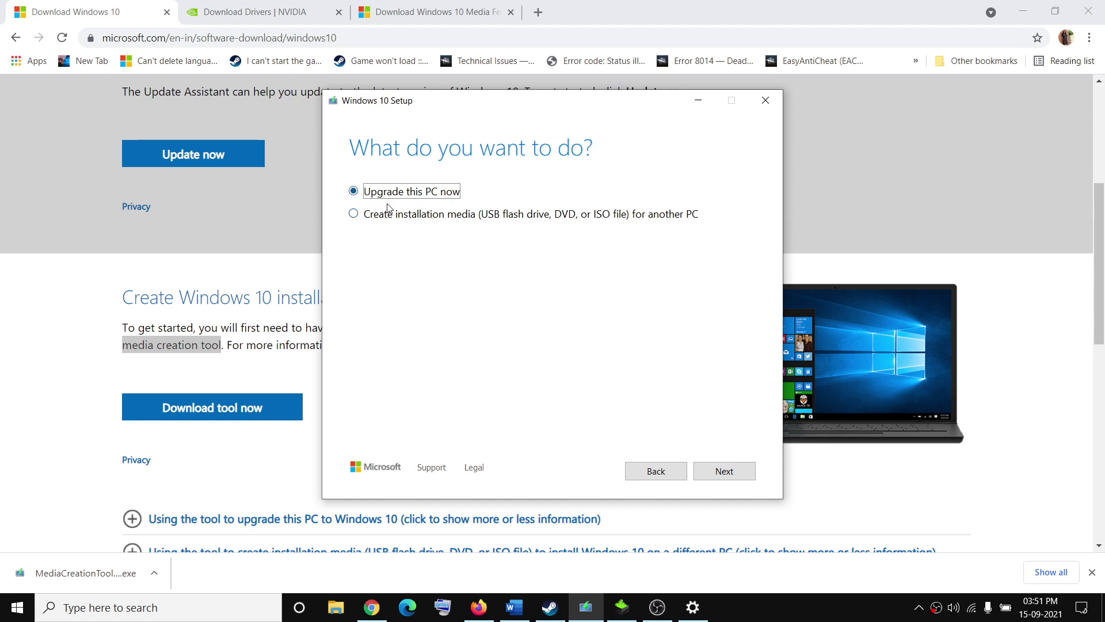
{"action": "left_click", "coordinate": [737, 480]}
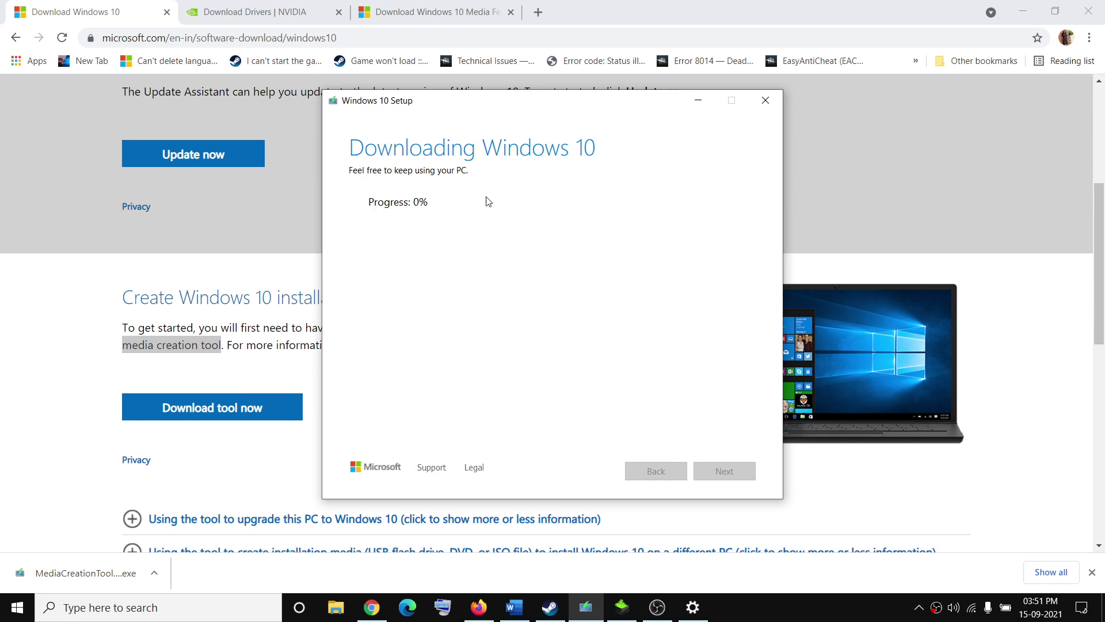
{"action": "left_click", "coordinate": [516, 614]}
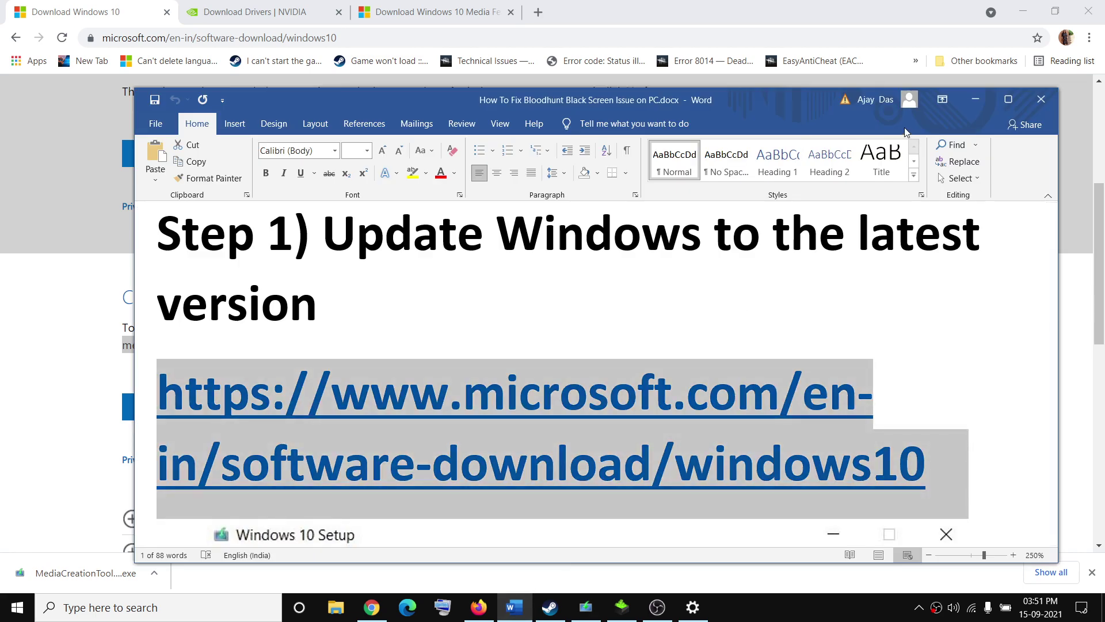
- Maximize the Word window and scroll to Step 2 on clean graphics driver installation
{"action": "left_click", "coordinate": [1009, 99]}
{"action": "scroll", "coordinate": [266, 437], "scroll_direction": "down", "scroll_amount": 2}
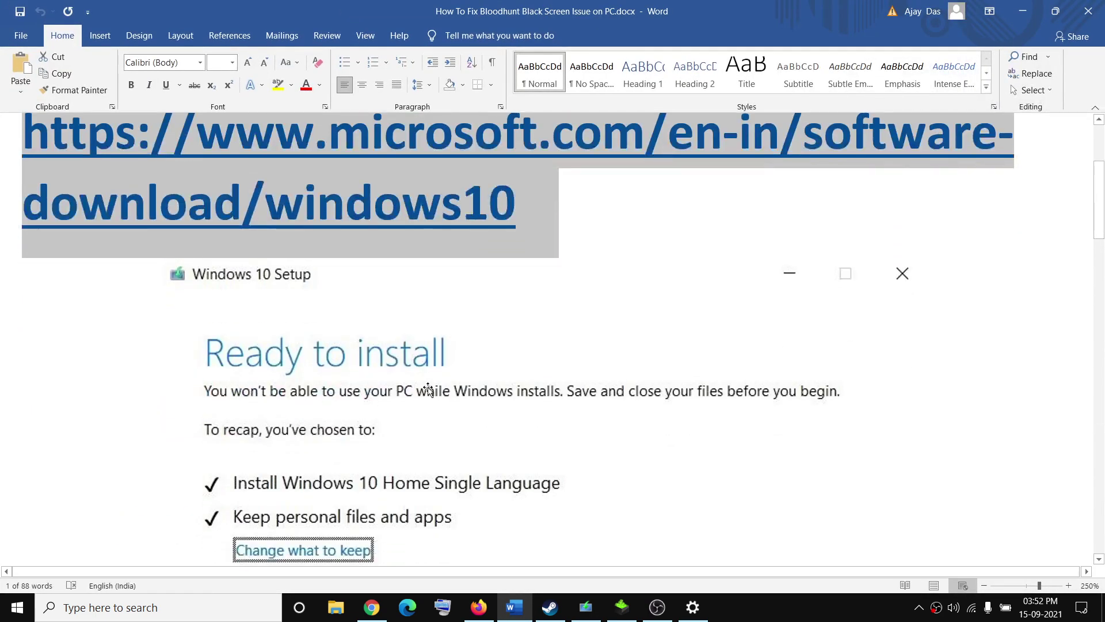
{"action": "scroll", "coordinate": [365, 395], "scroll_direction": "down", "scroll_amount": 3}
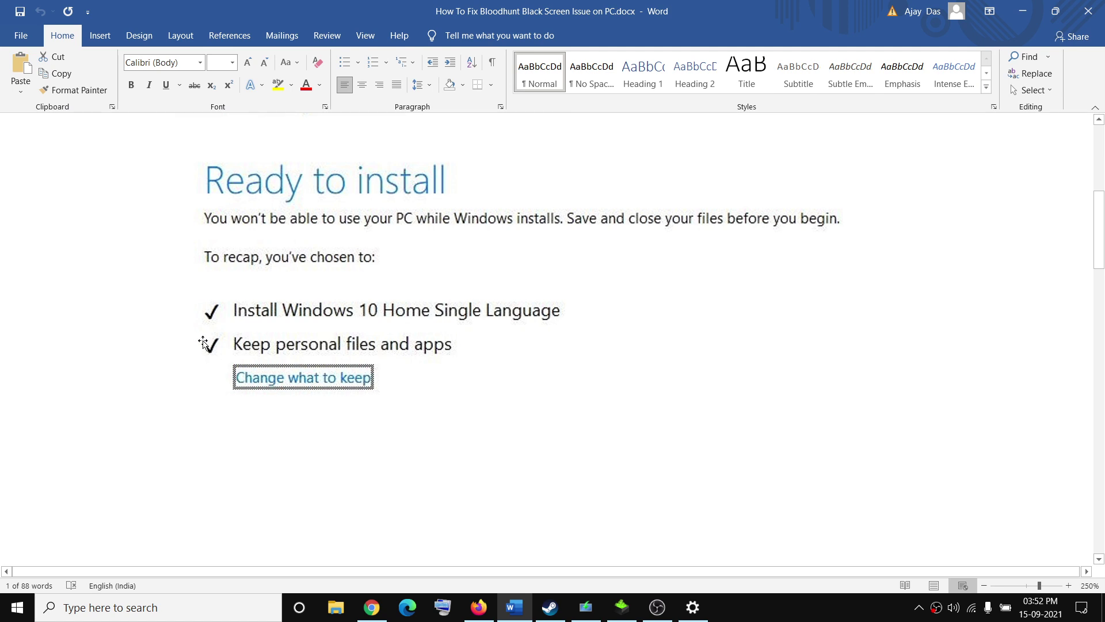
{"action": "scroll", "coordinate": [777, 425], "scroll_direction": "down", "scroll_amount": 5}
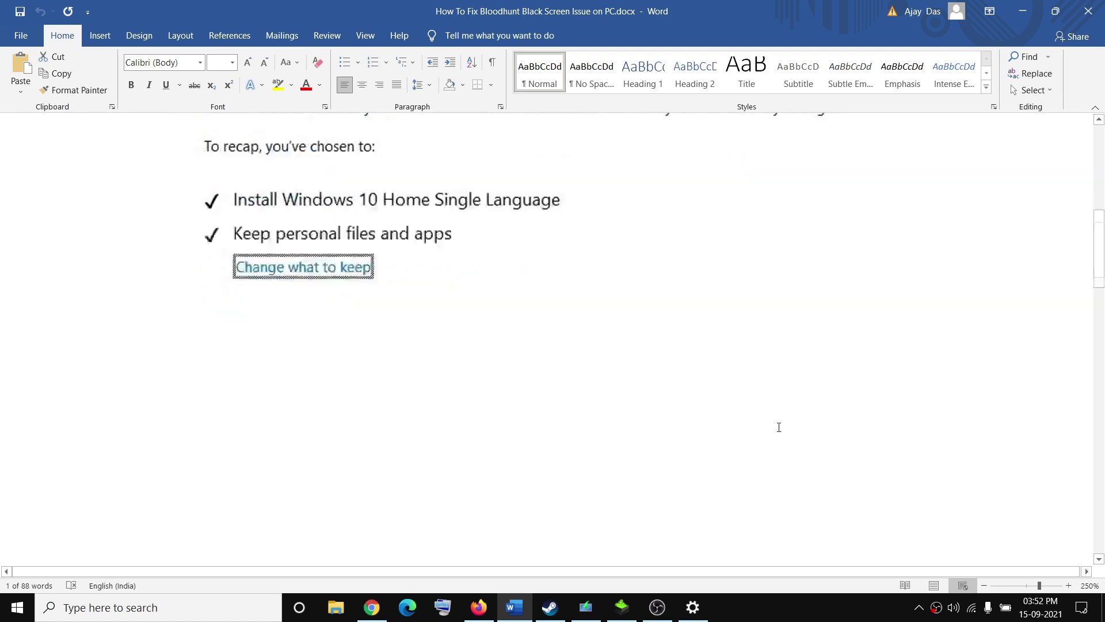
{"action": "scroll", "coordinate": [851, 380], "scroll_direction": "up", "scroll_amount": 3}
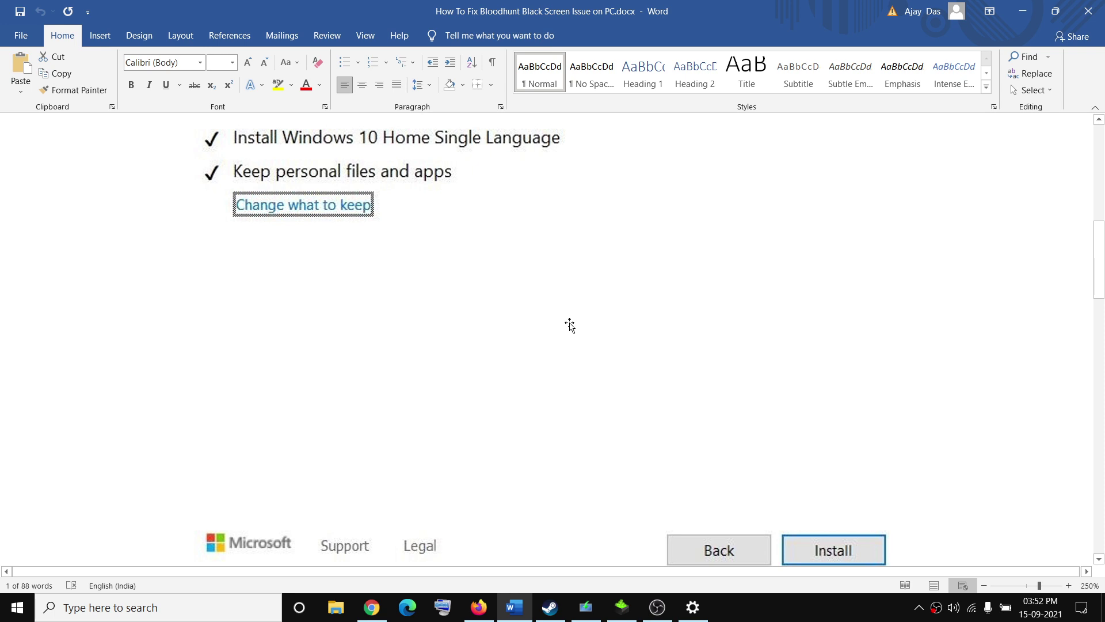
{"action": "scroll", "coordinate": [633, 344], "scroll_direction": "up", "scroll_amount": 3}
{"action": "scroll", "coordinate": [417, 377], "scroll_direction": "down", "scroll_amount": 5}
{"action": "scroll", "coordinate": [417, 378], "scroll_direction": "down", "scroll_amount": 4}
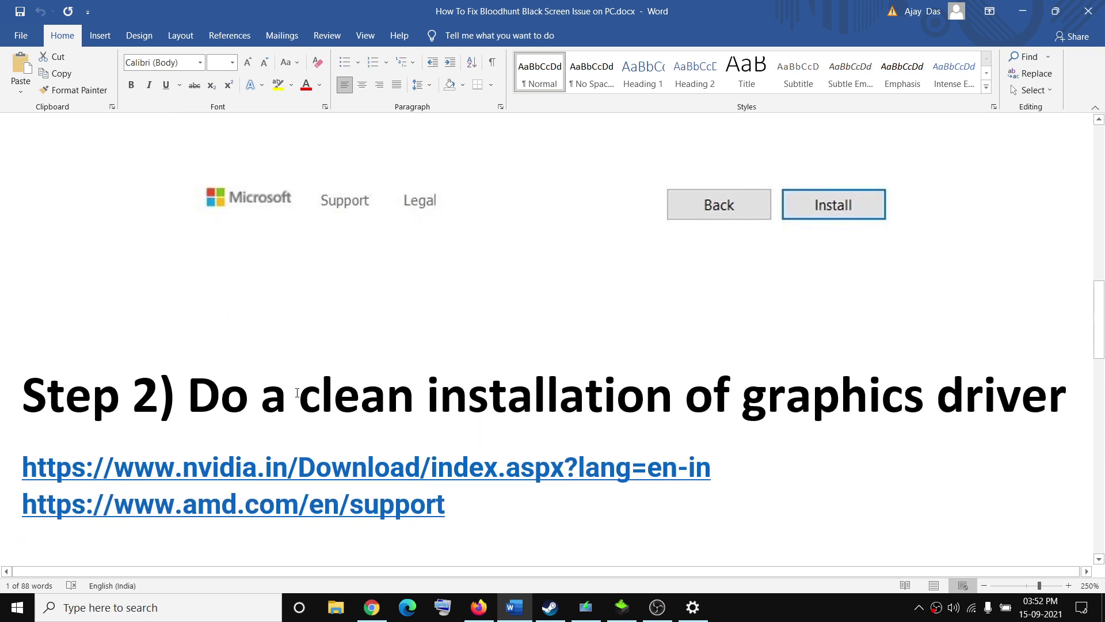
- Highlight the Step 2 heading and the NVIDIA and AMD links, then view NVIDIA's Download Drivers page
{"action": "key", "text": "ctrl+shift+Right"}
{"action": "key", "text": "ctrl+shift+Right"}
{"action": "key", "text": "ctrl+shift+Right"}
{"action": "key", "text": "ctrl+shift+Right"}
{"action": "key", "text": "ctrl+shift+Right"}
{"action": "key", "text": "ctrl+shift+Right"}
{"action": "key", "text": "ctrl+shift+Right"}
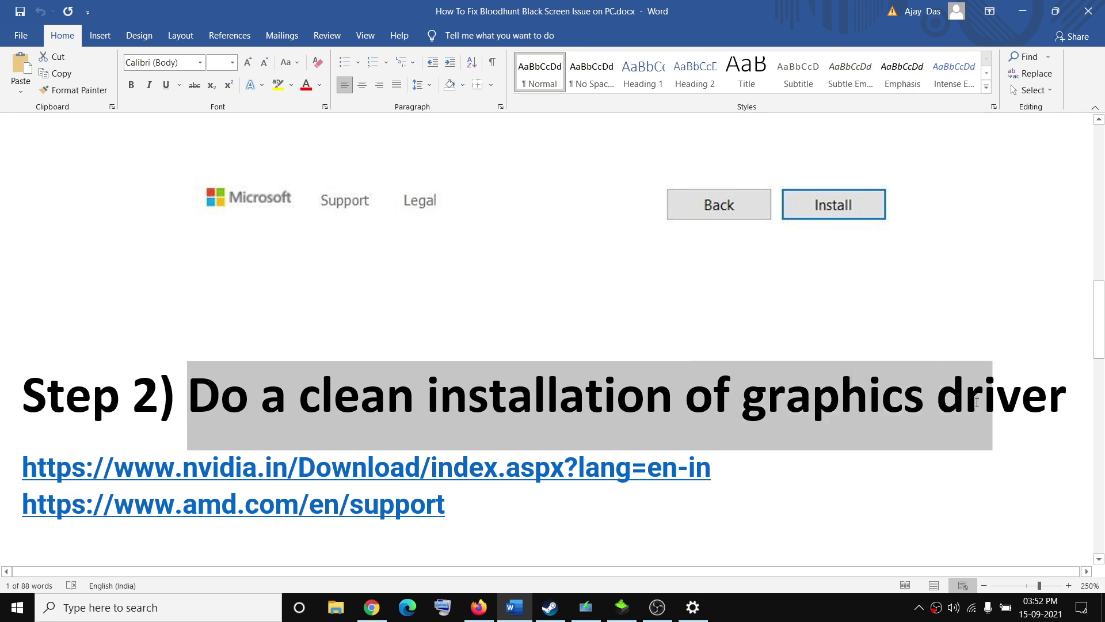
{"action": "left_click_drag", "start_coordinate": [117, 470], "coordinate": [257, 469]}
{"action": "left_click_drag", "start_coordinate": [134, 504], "coordinate": [294, 505]}
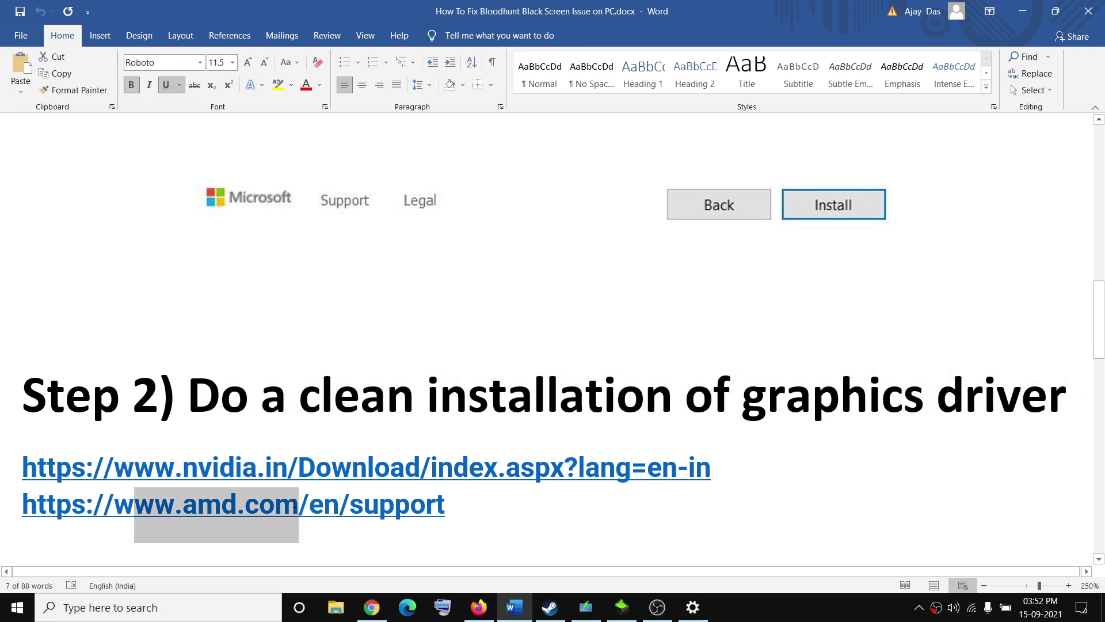
{"action": "left_click_drag", "start_coordinate": [175, 469], "coordinate": [271, 469]}
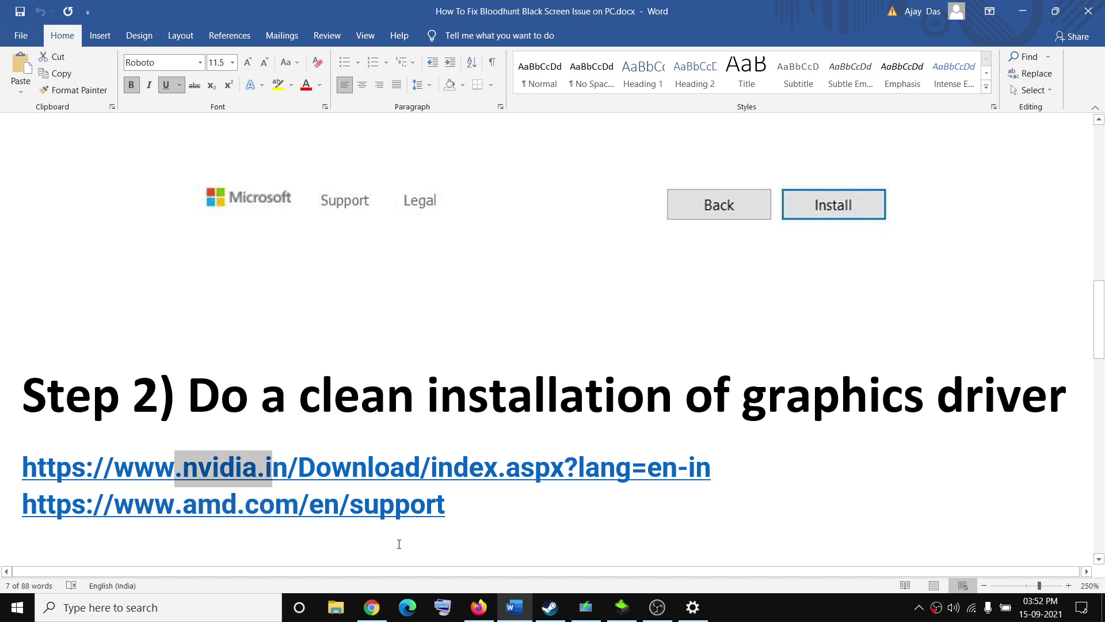
{"action": "left_click", "coordinate": [386, 611]}
{"action": "left_click", "coordinate": [248, 11]}
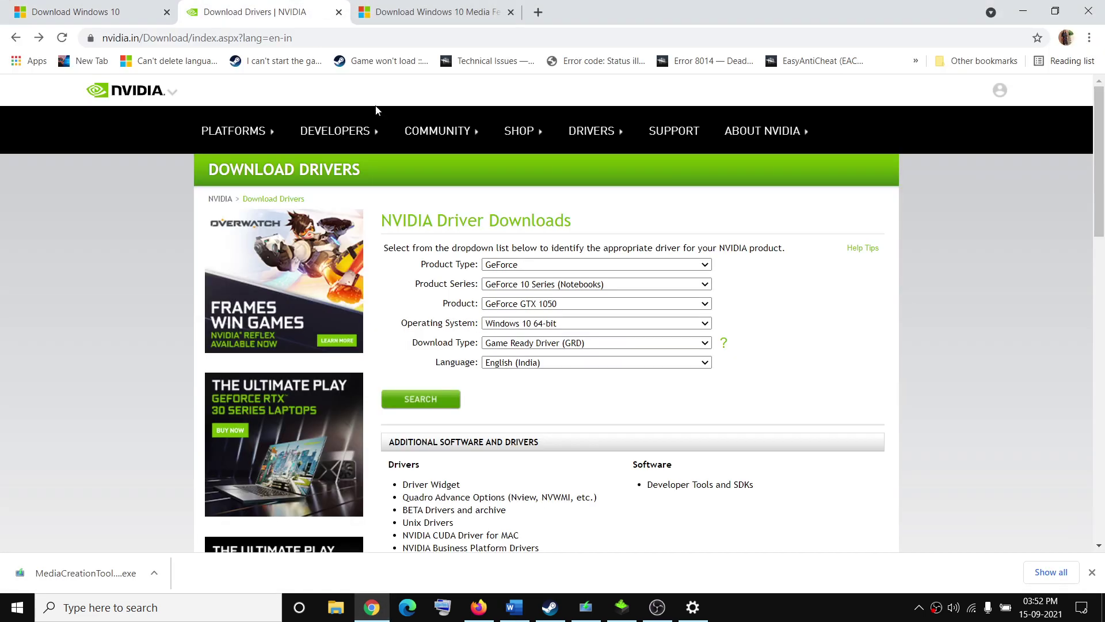
- Search and download the NVIDIA driver for GeForce GTX 1050 on Windows 10 64-bit
{"action": "left_click", "coordinate": [521, 304]}
{"action": "left_click", "coordinate": [447, 298]}
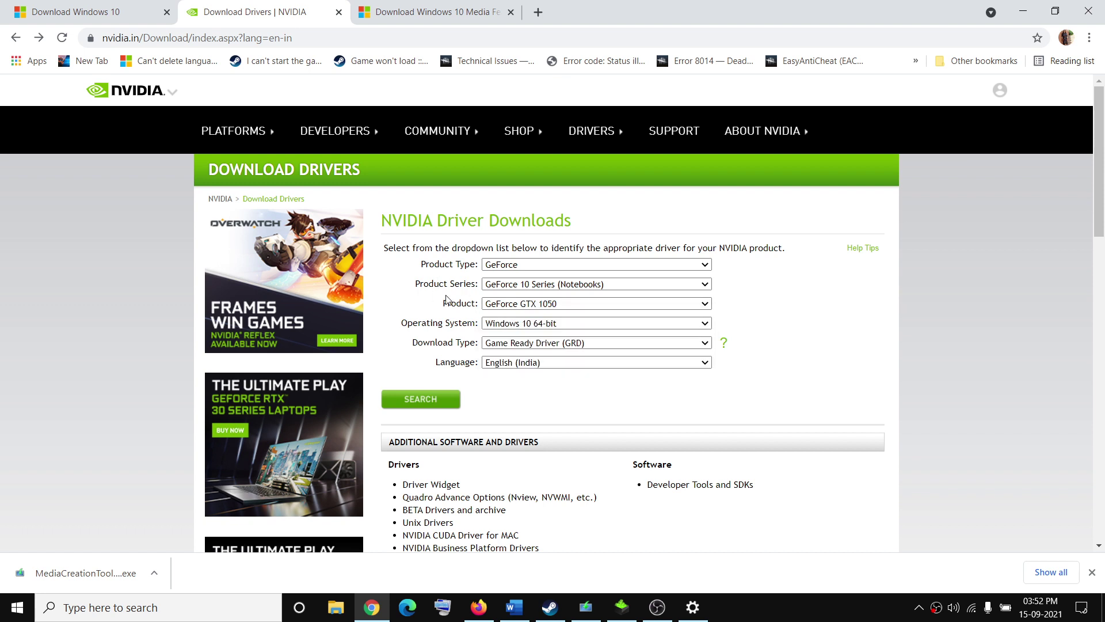
{"action": "left_click", "coordinate": [550, 324]}
{"action": "left_click", "coordinate": [456, 325]}
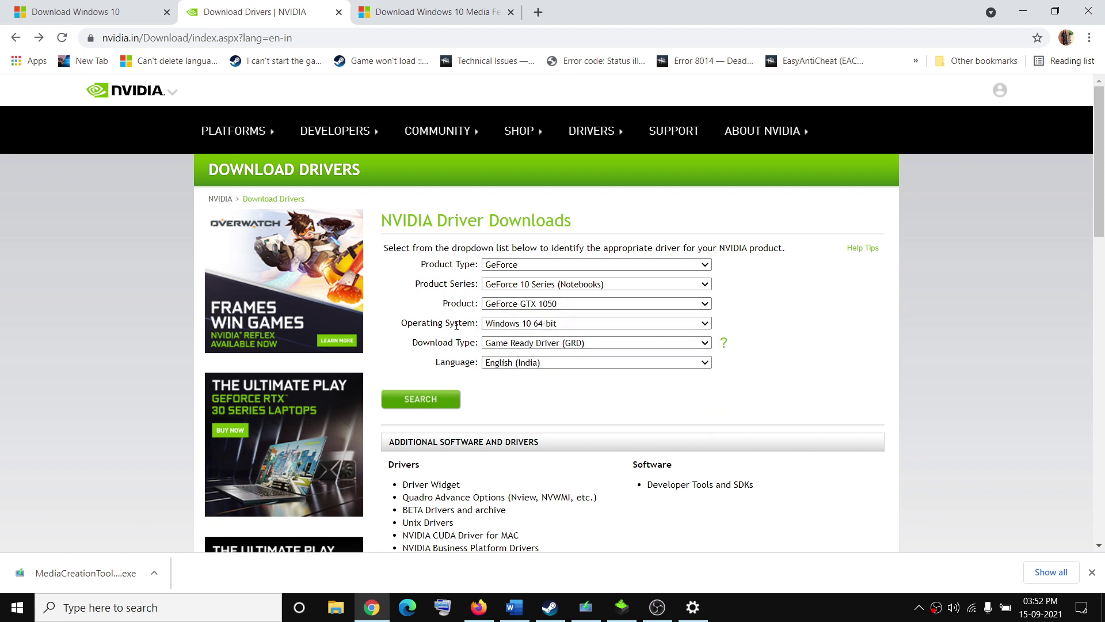
{"action": "left_click", "coordinate": [436, 404]}
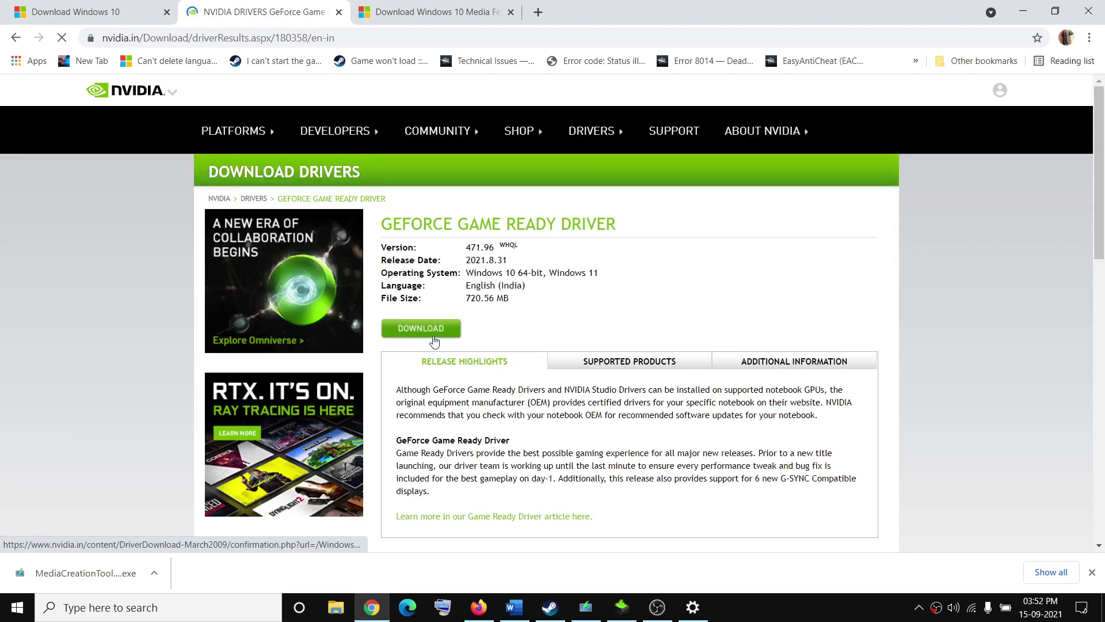
{"action": "left_click", "coordinate": [430, 329]}
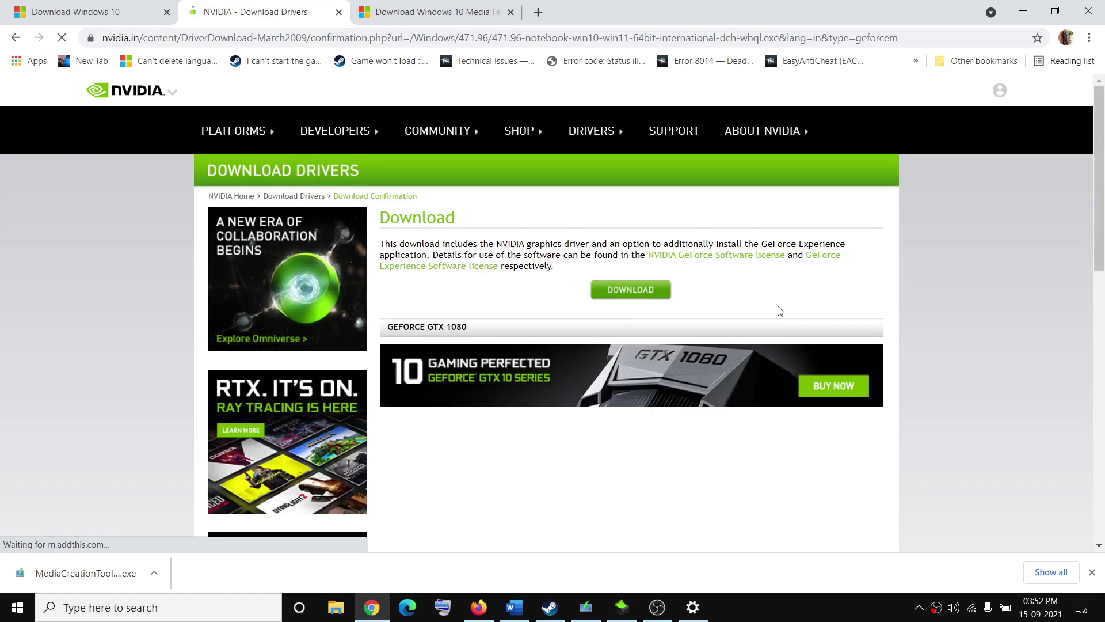
{"action": "left_click", "coordinate": [647, 290]}
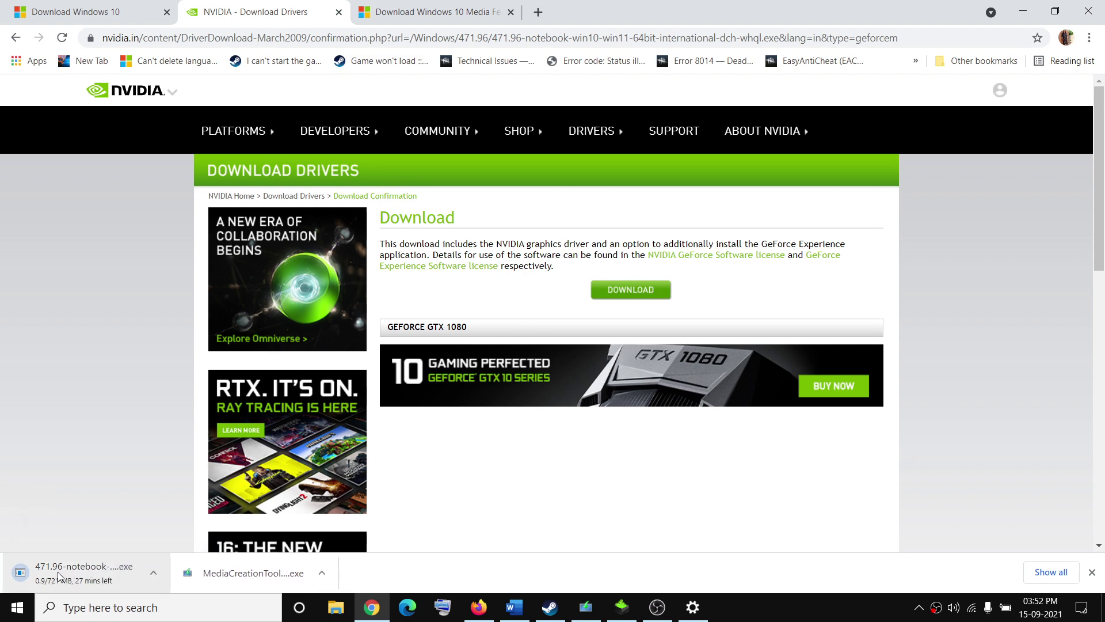
- In the NVIDIA installer, agree to the licence, choose Custom (Advanced) and enable clean installation
{"action": "left_click", "coordinate": [627, 598]}
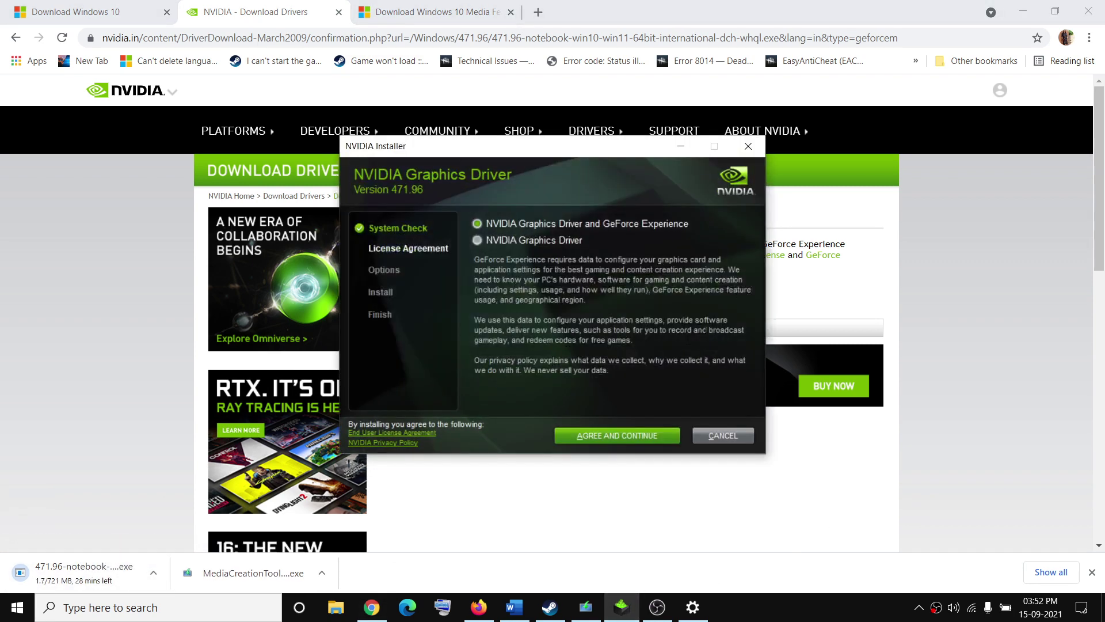
{"action": "left_click", "coordinate": [600, 435]}
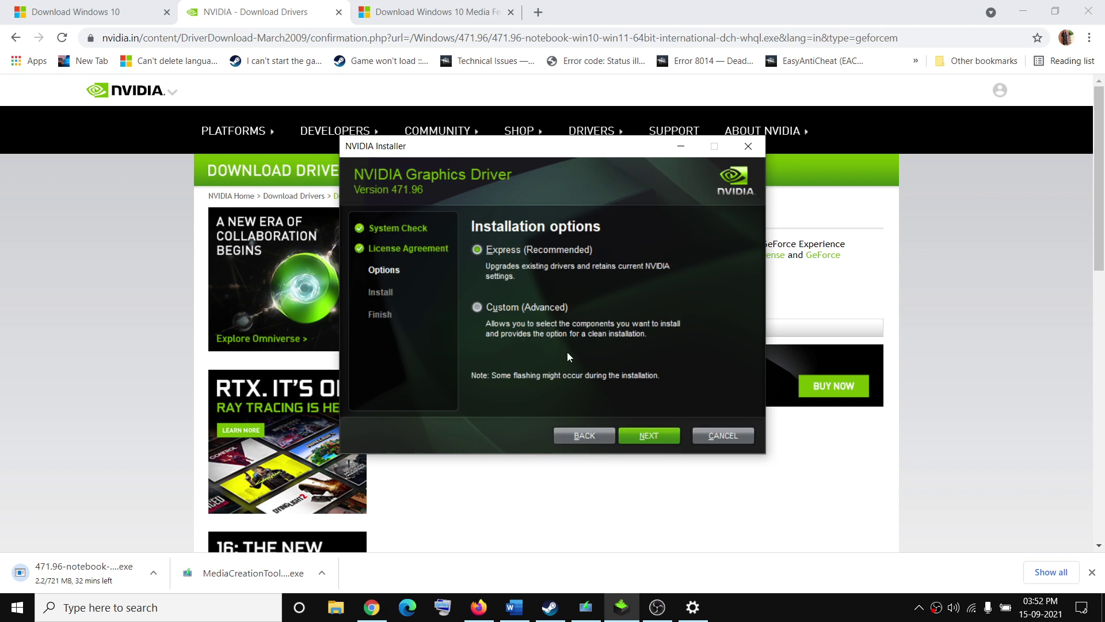
{"action": "left_click", "coordinate": [502, 306]}
{"action": "left_click", "coordinate": [644, 437]}
{"action": "left_click", "coordinate": [478, 358]}
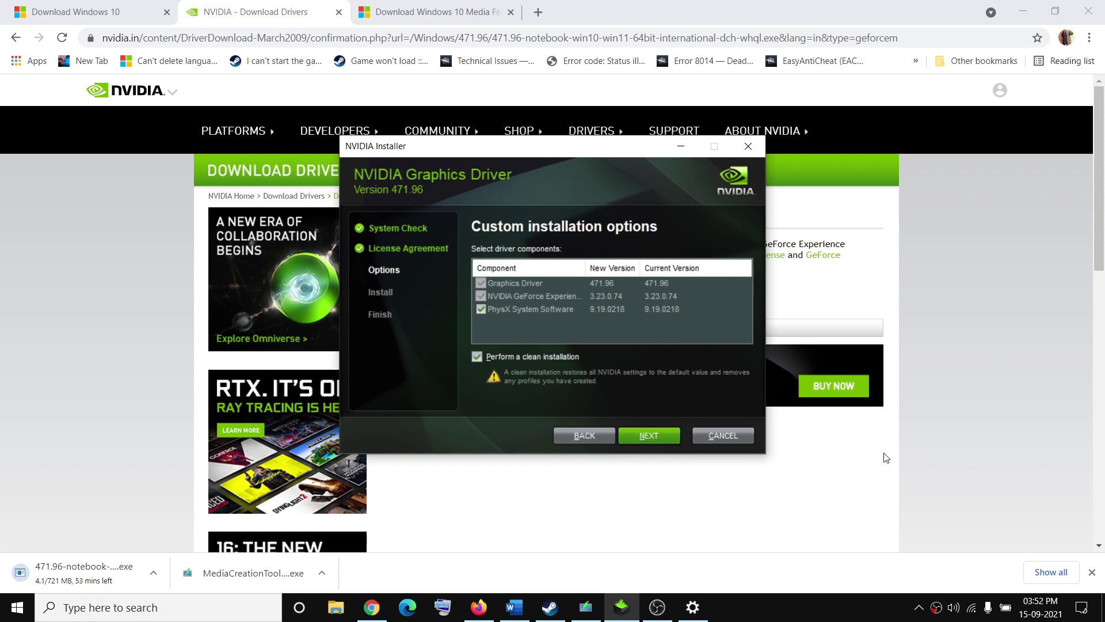
{"action": "left_click", "coordinate": [869, 465]}
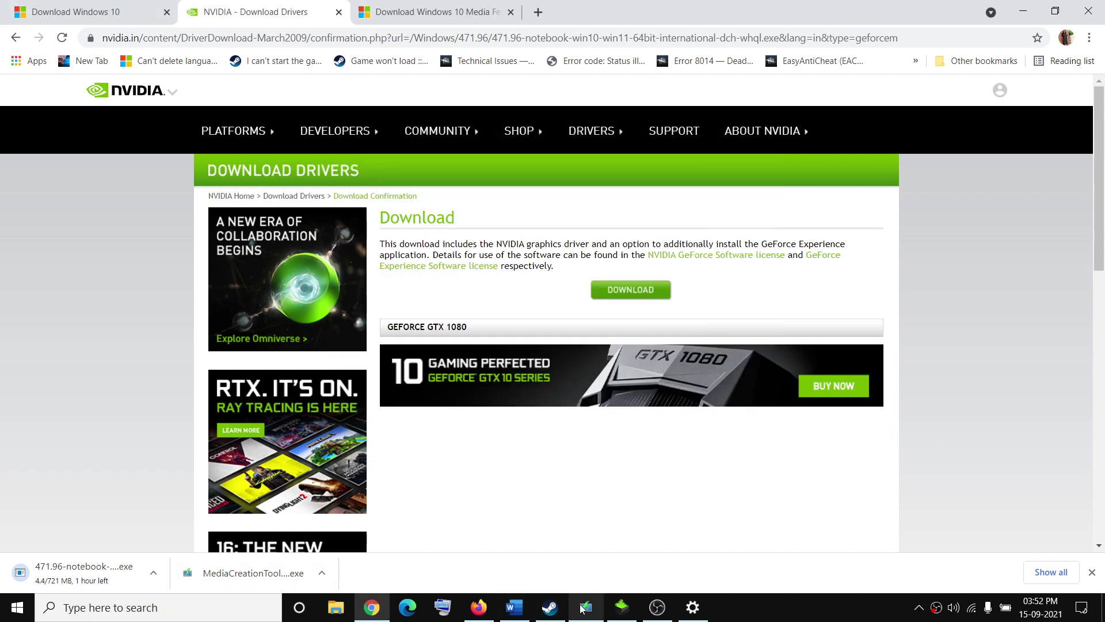
- Scroll the guide to Step 3 on N versions of Windows 10, then open Windows Settings
{"action": "left_click", "coordinate": [514, 608]}
{"action": "scroll", "coordinate": [408, 405], "scroll_direction": "down", "scroll_amount": 5}
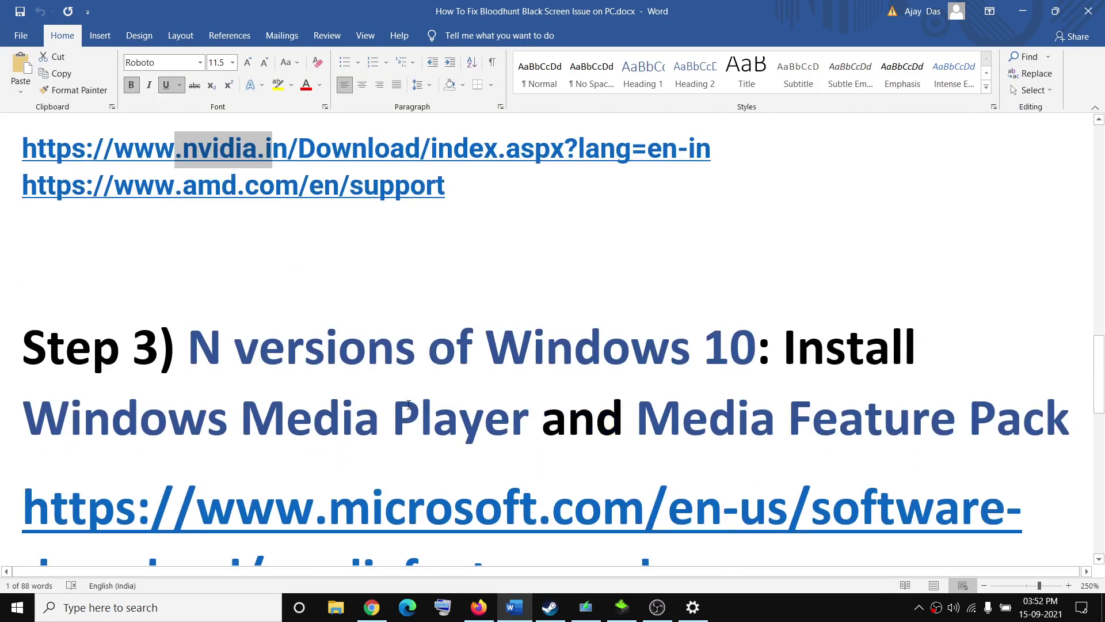
{"action": "left_click_drag", "start_coordinate": [238, 333], "coordinate": [1076, 397]}
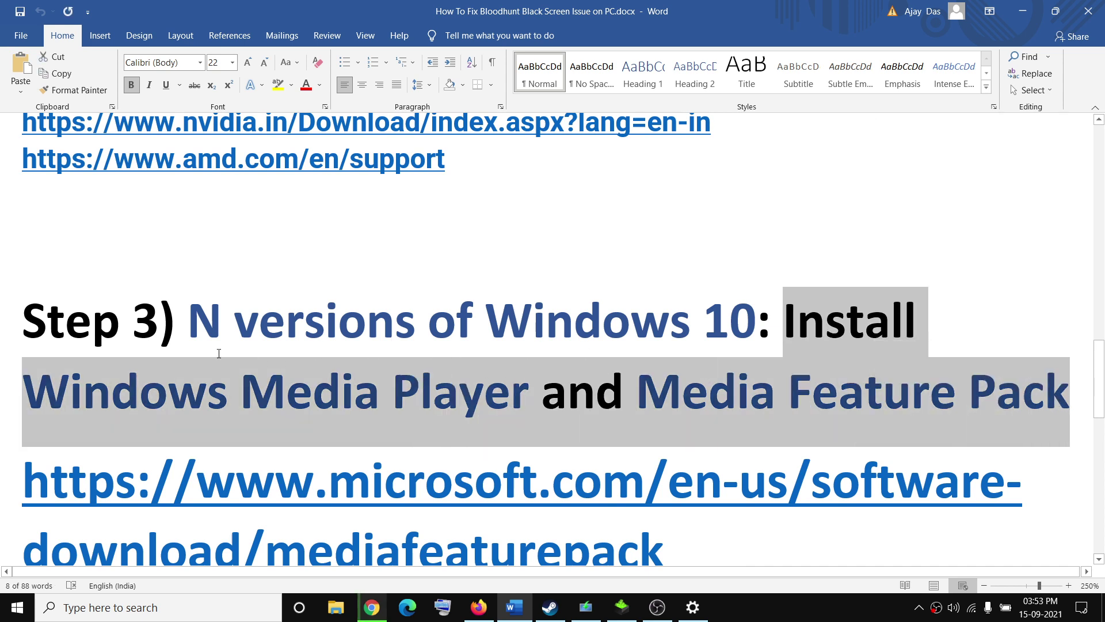
{"action": "left_click", "coordinate": [23, 608]}
{"action": "left_click", "coordinate": [37, 549]}
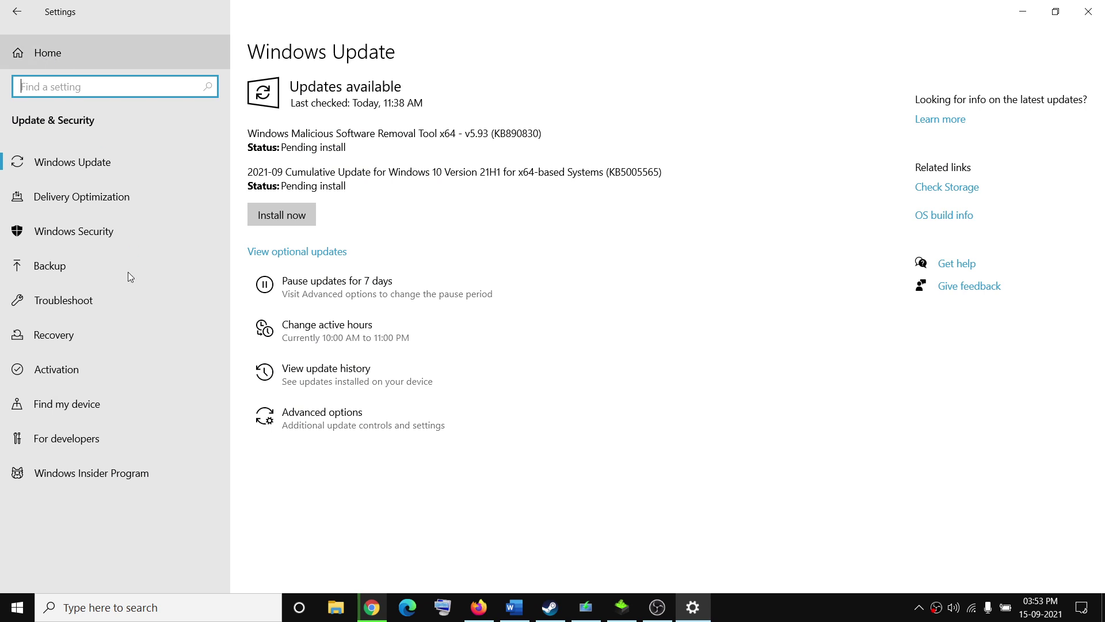
- Add Windows Media Player through Apps > Optional features, searching 'med', and install it
{"action": "left_click", "coordinate": [99, 46]}
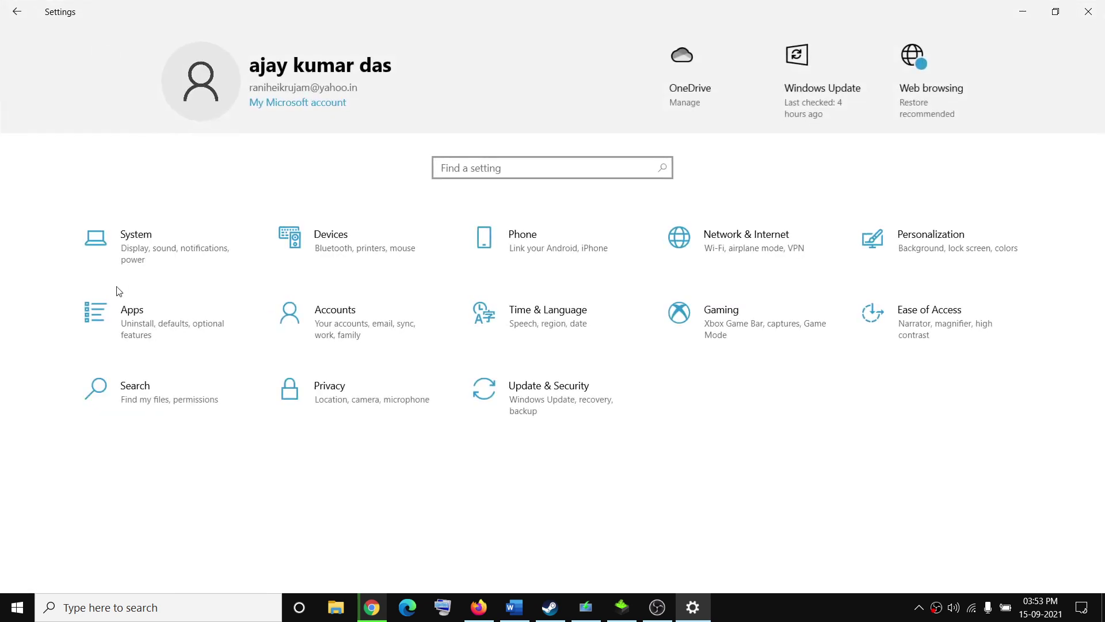
{"action": "left_click", "coordinate": [156, 334]}
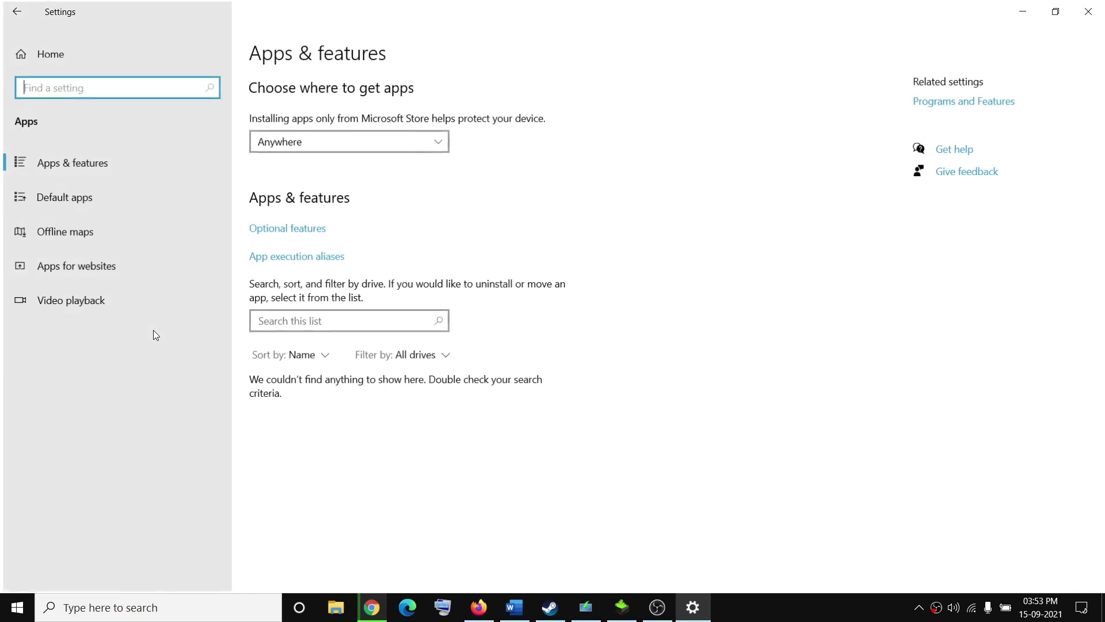
{"action": "left_click", "coordinate": [284, 230]}
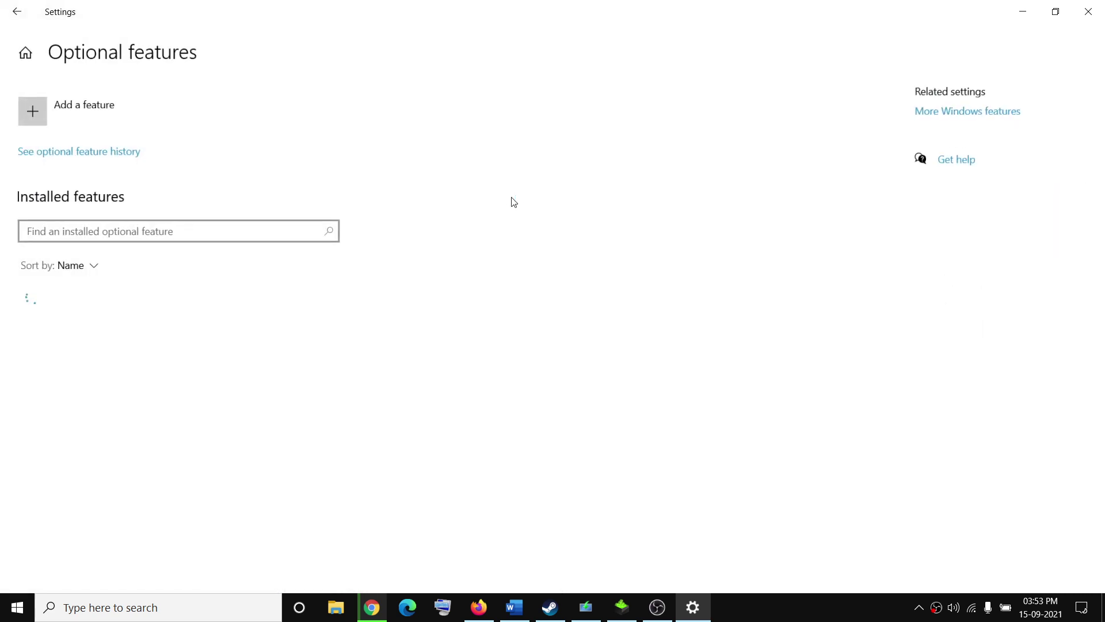
{"action": "left_click", "coordinate": [77, 117]}
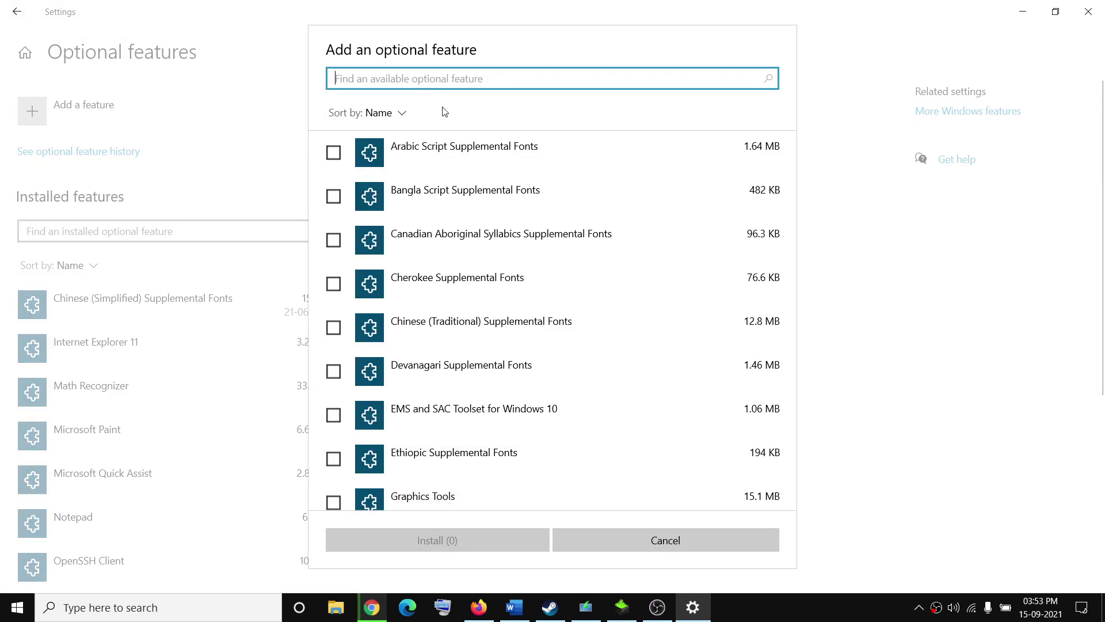
{"action": "type", "text": "media"}
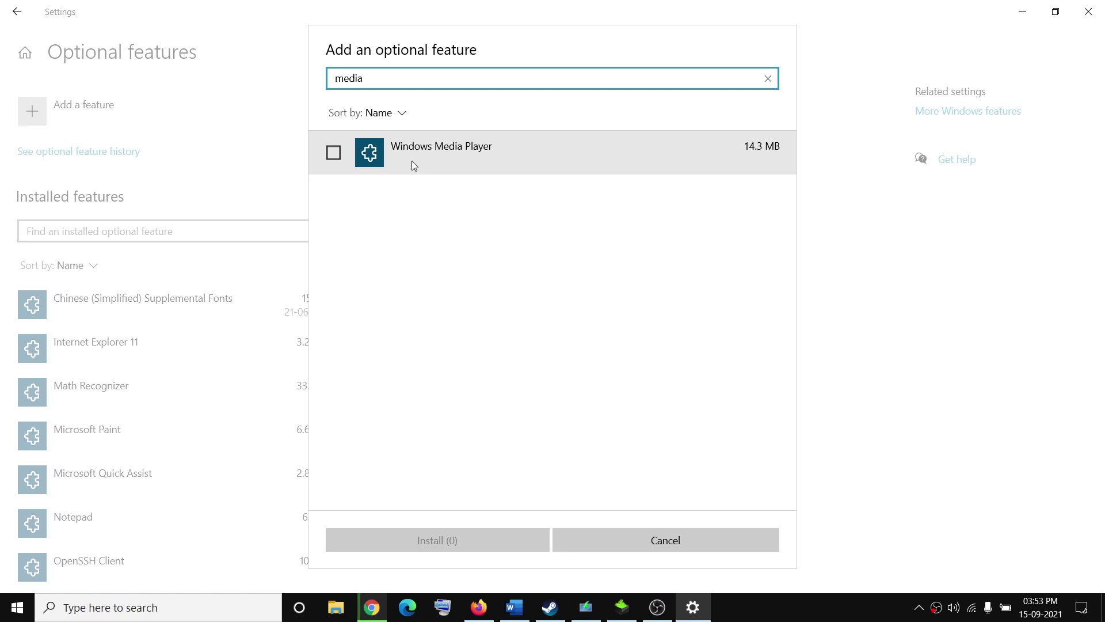
{"action": "left_click", "coordinate": [334, 153]}
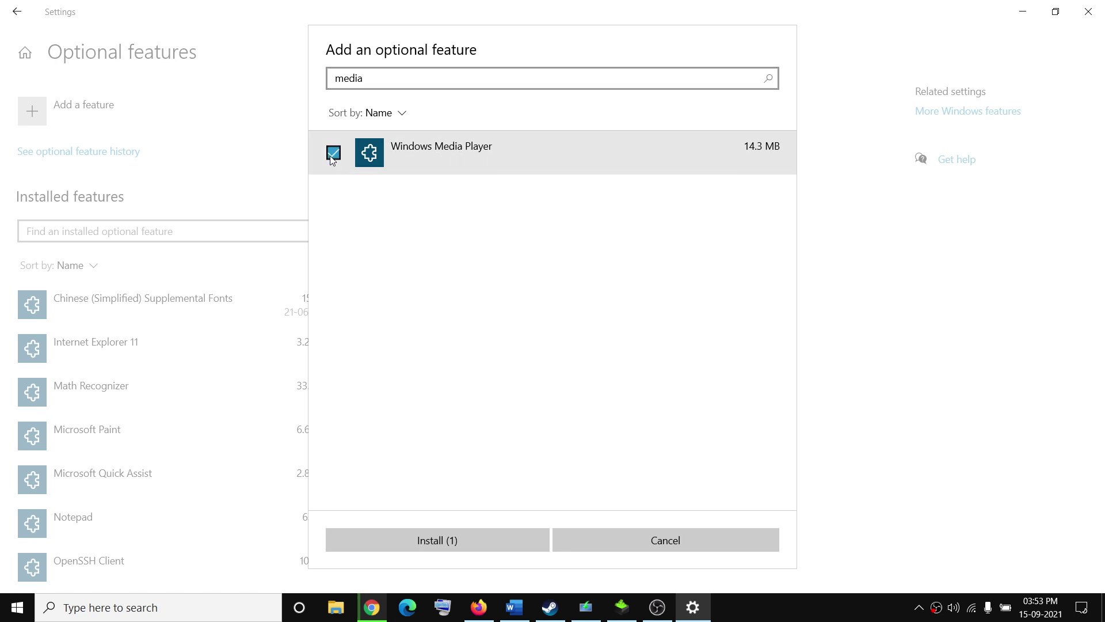
{"action": "left_click", "coordinate": [451, 546]}
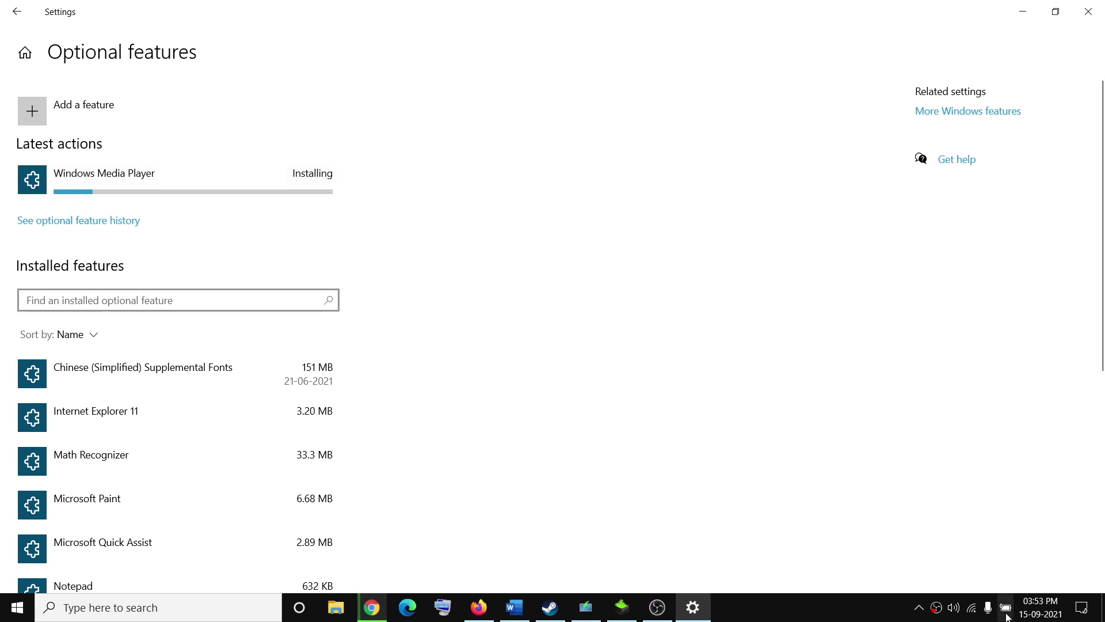
- Check the network connection panel twice, then switch back to the Word guide
{"action": "left_click", "coordinate": [972, 608]}
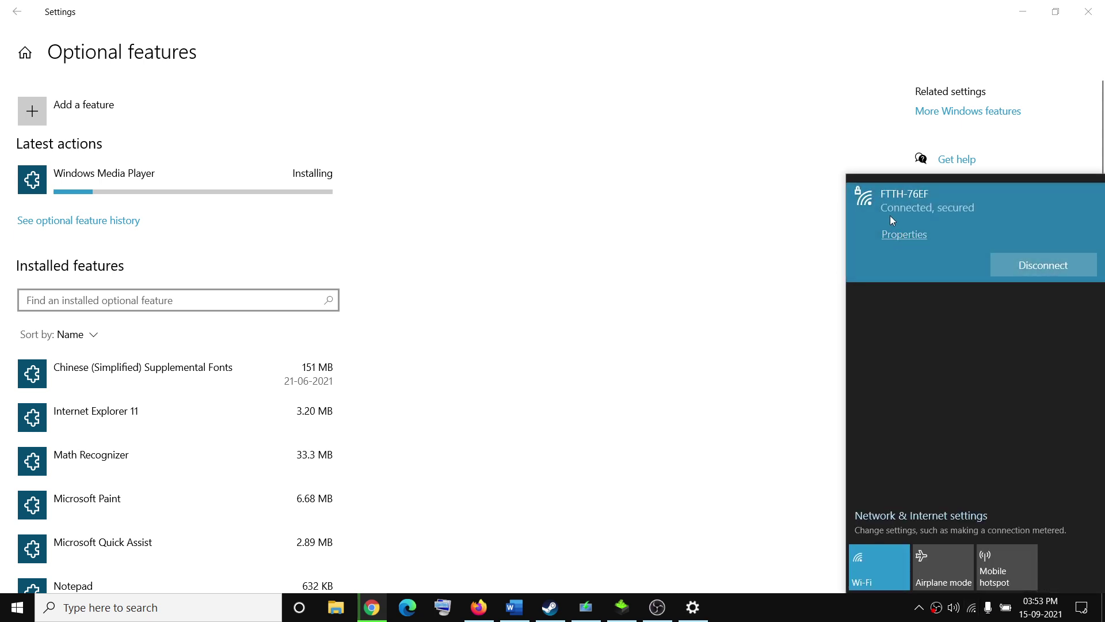
{"action": "left_click", "coordinate": [525, 145]}
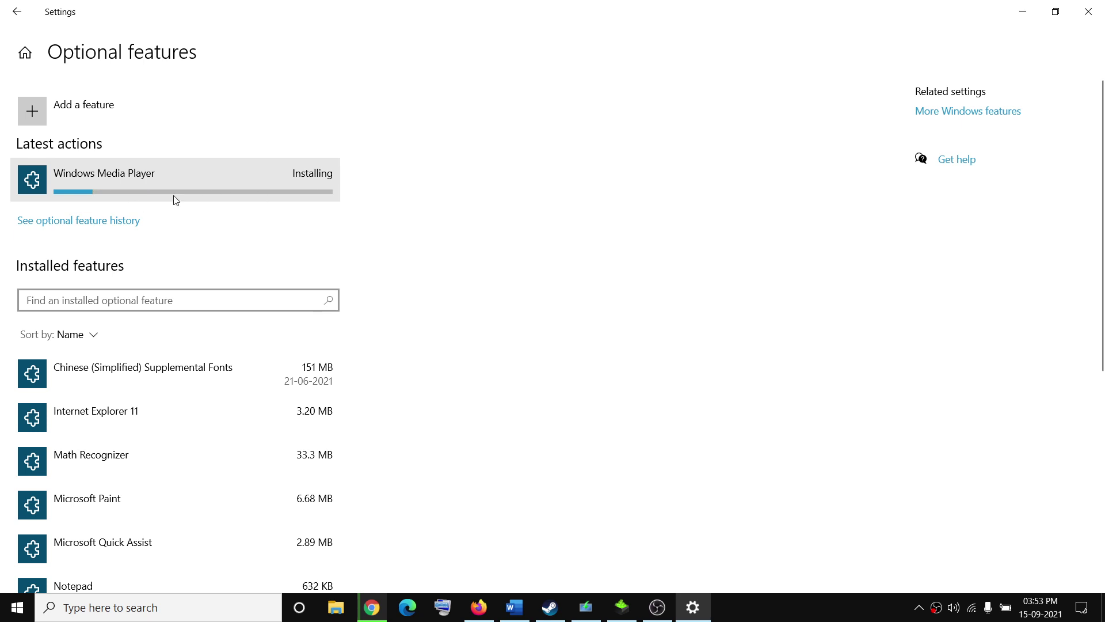
{"action": "left_click", "coordinate": [972, 607]}
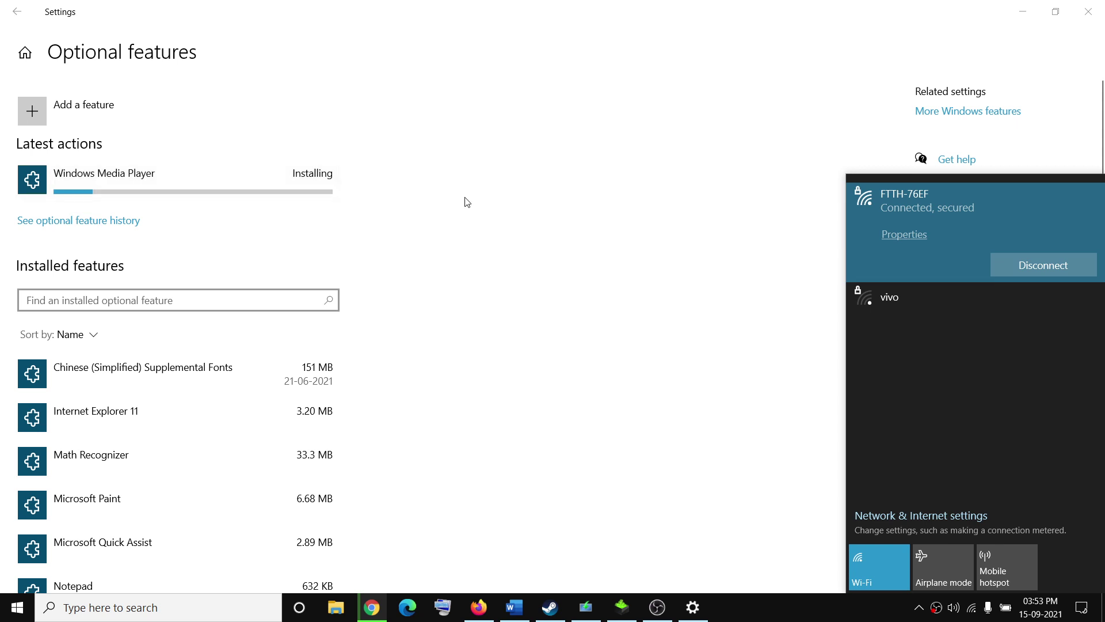
{"action": "left_click", "coordinate": [552, 216]}
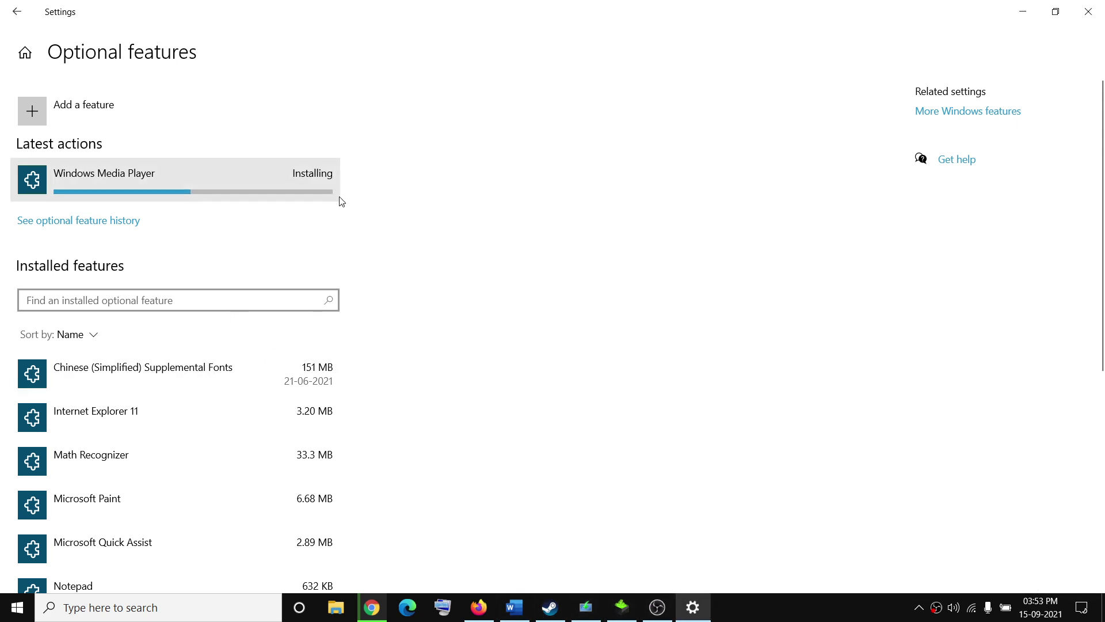
{"action": "key", "text": "alt+Tab"}
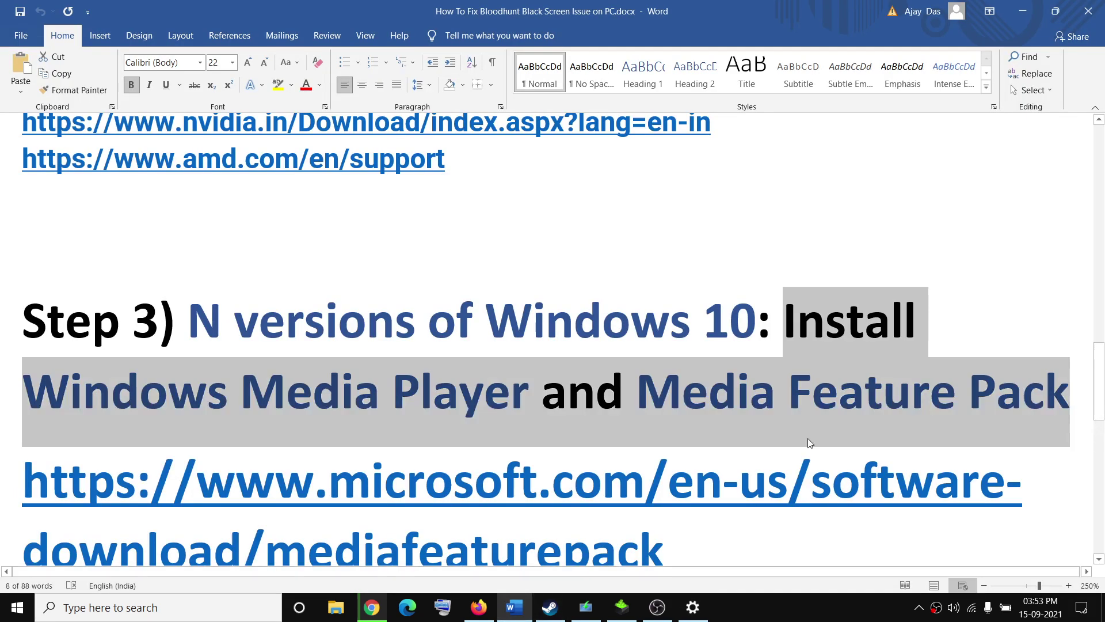
- Select 'Media Feature Pack' and its microsoft.com link in Step 3, then open the link in Chrome
{"action": "left_click", "coordinate": [761, 415]}
{"action": "left_click_drag", "start_coordinate": [641, 393], "coordinate": [1024, 396]}
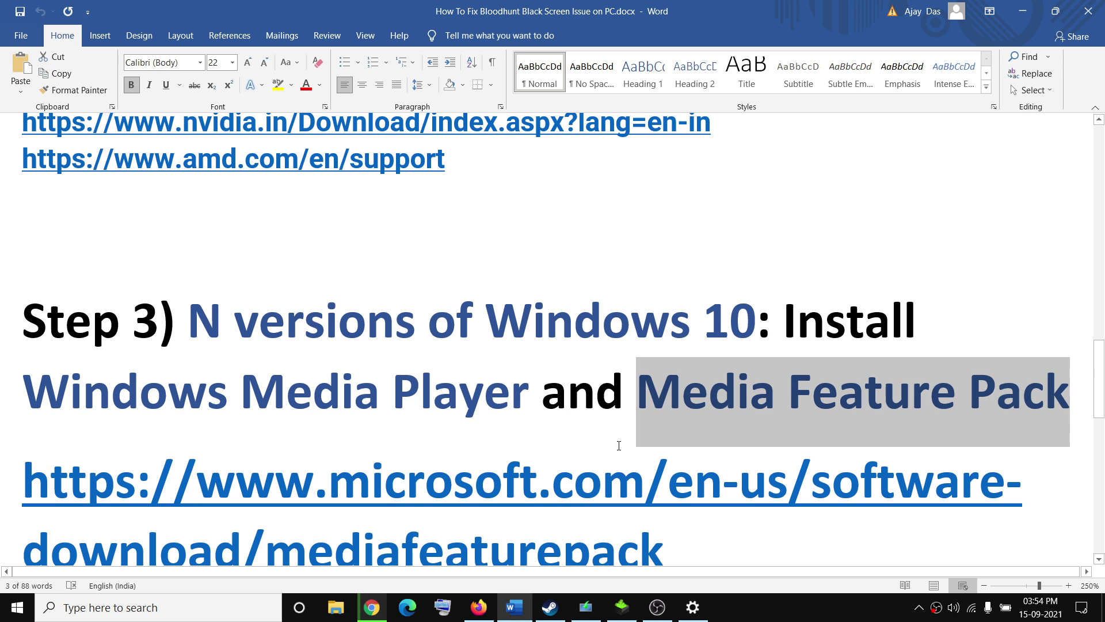
{"action": "scroll", "coordinate": [691, 374], "scroll_direction": "down", "scroll_amount": 1}
{"action": "triple_click", "coordinate": [679, 465]}
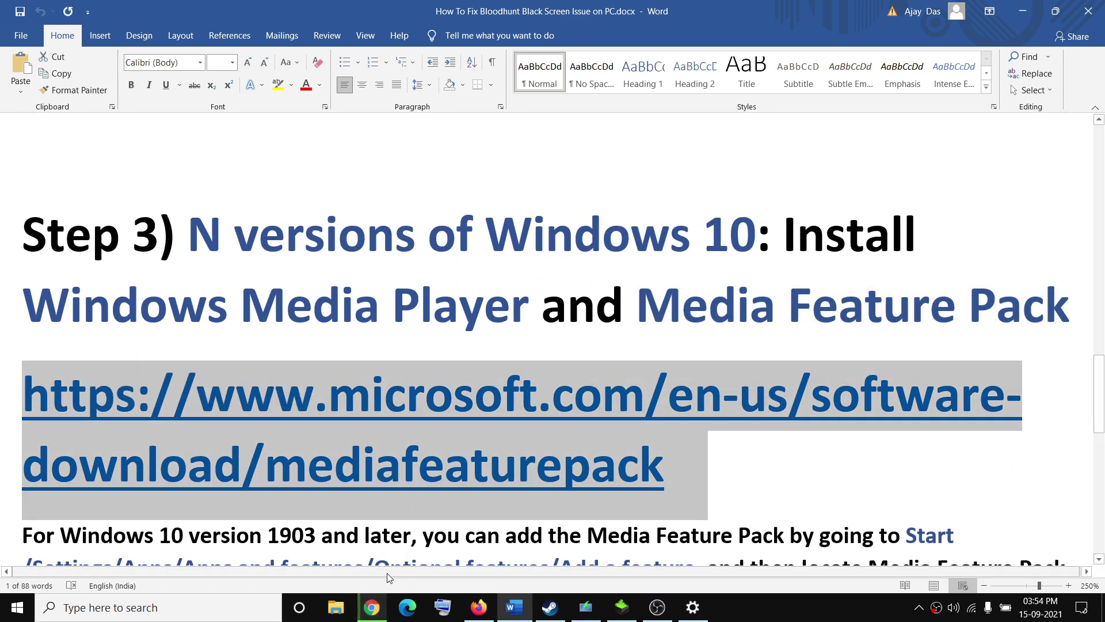
{"action": "left_click", "coordinate": [427, 473], "text": "ctrl"}
{"action": "left_click", "coordinate": [417, 13]}
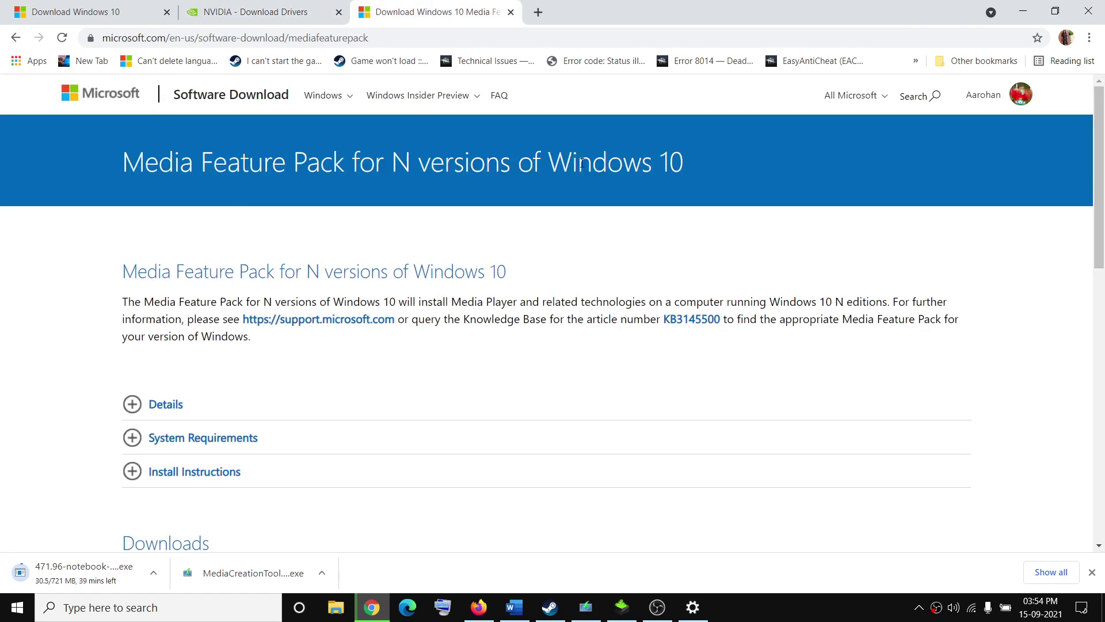
- Look over the Media Feature Pack edition list, then open the Run box with winver
{"action": "scroll", "coordinate": [325, 382], "scroll_direction": "down", "scroll_amount": 5}
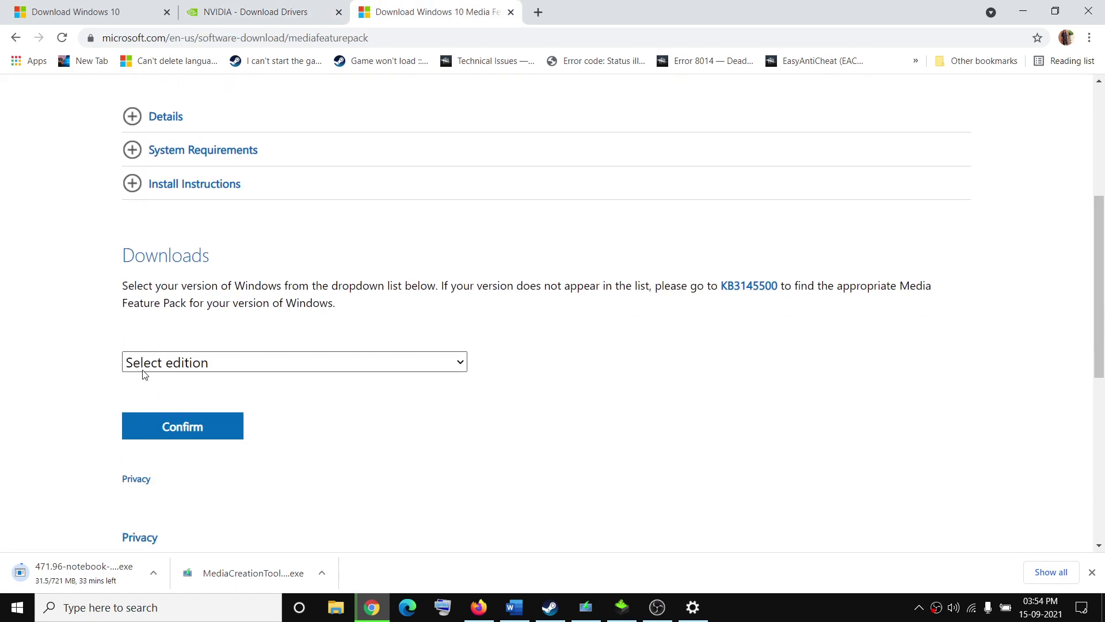
{"action": "left_click", "coordinate": [205, 364]}
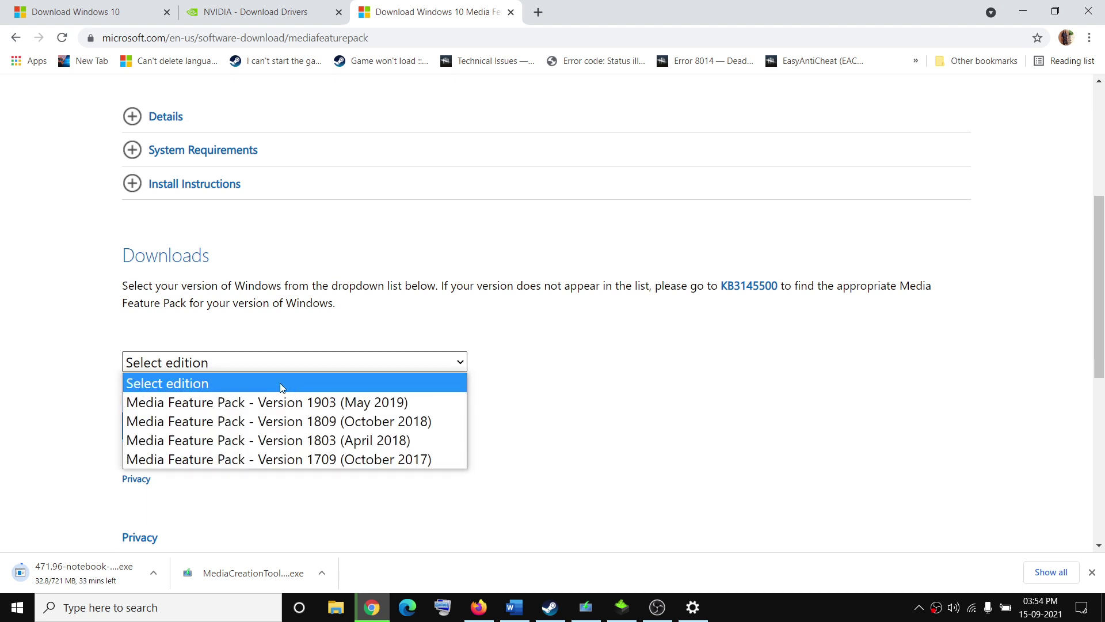
{"action": "left_click", "coordinate": [78, 455]}
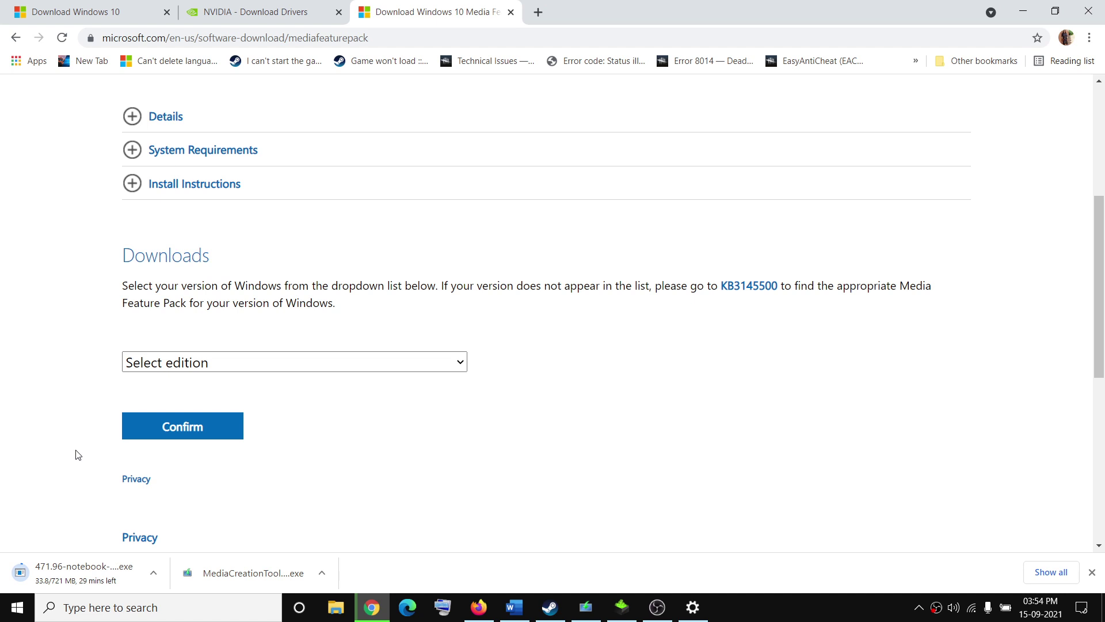
{"action": "key", "text": "super+r"}
{"action": "left_click", "coordinate": [87, 515]}
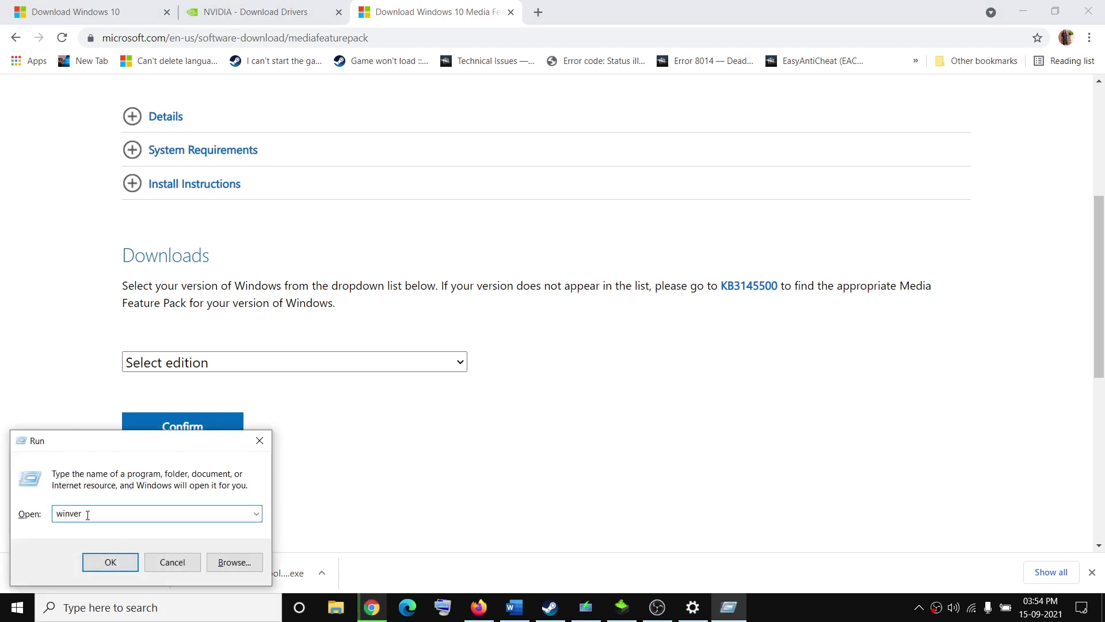
- Run winver to confirm Windows 10 version 21H1 (build 19043.1202), then reopen the edition list
{"action": "left_click_drag", "start_coordinate": [94, 512], "coordinate": [30, 521]}
{"action": "left_click", "coordinate": [109, 561]}
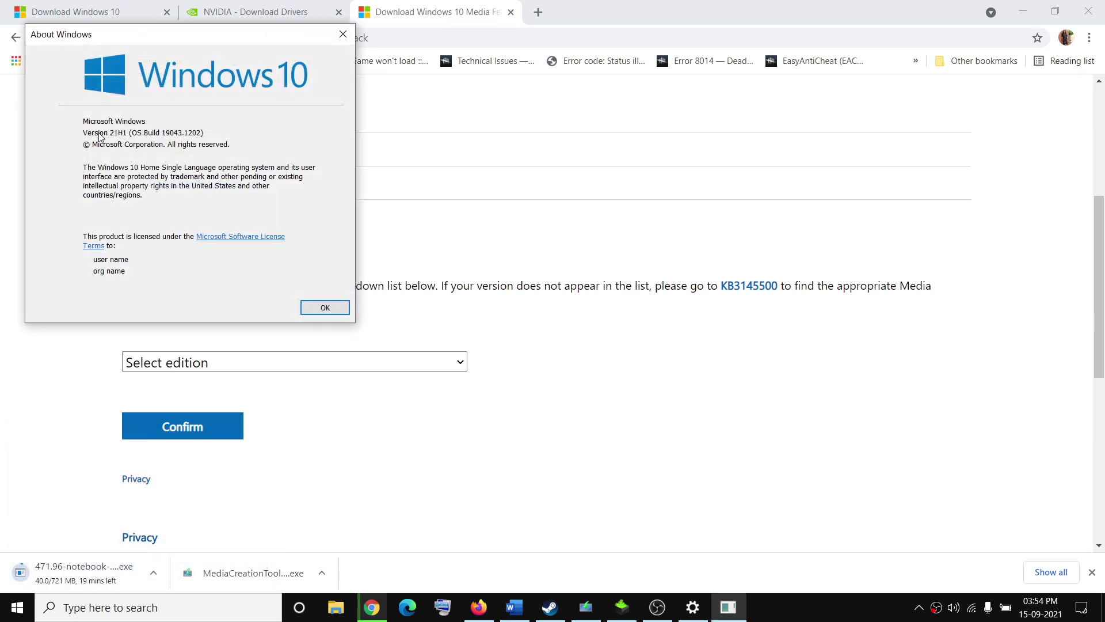
{"action": "left_click", "coordinate": [342, 42]}
{"action": "left_click", "coordinate": [311, 368]}
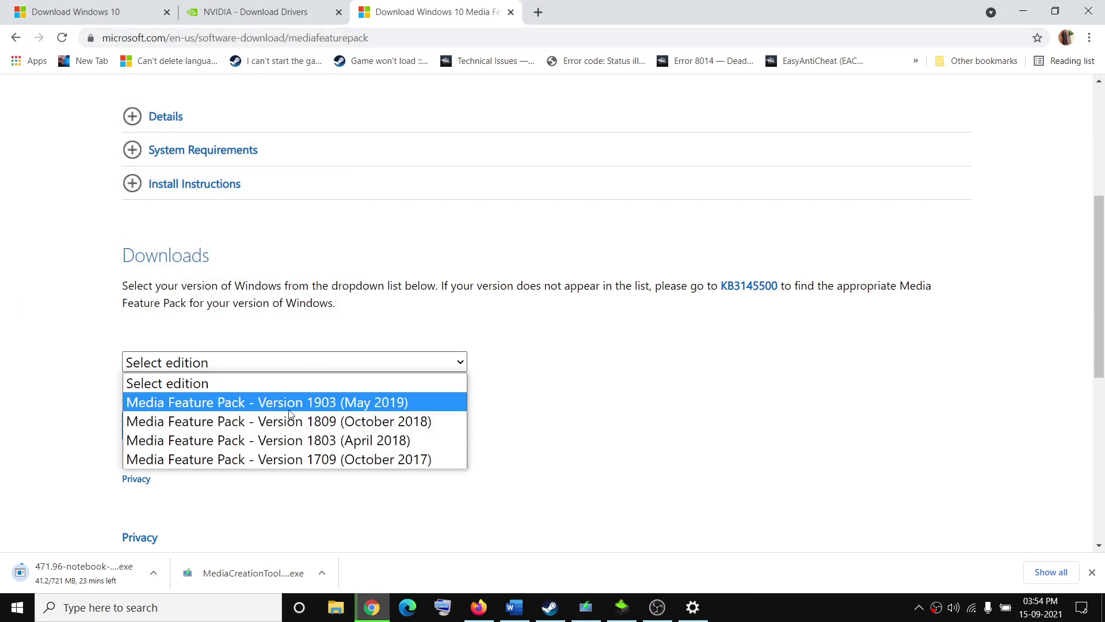
- Change Chrome's Media Feature Pack edition from Version 1903 to Version 1809 (October 2018), then go back to Word
{"action": "left_click", "coordinate": [354, 404]}
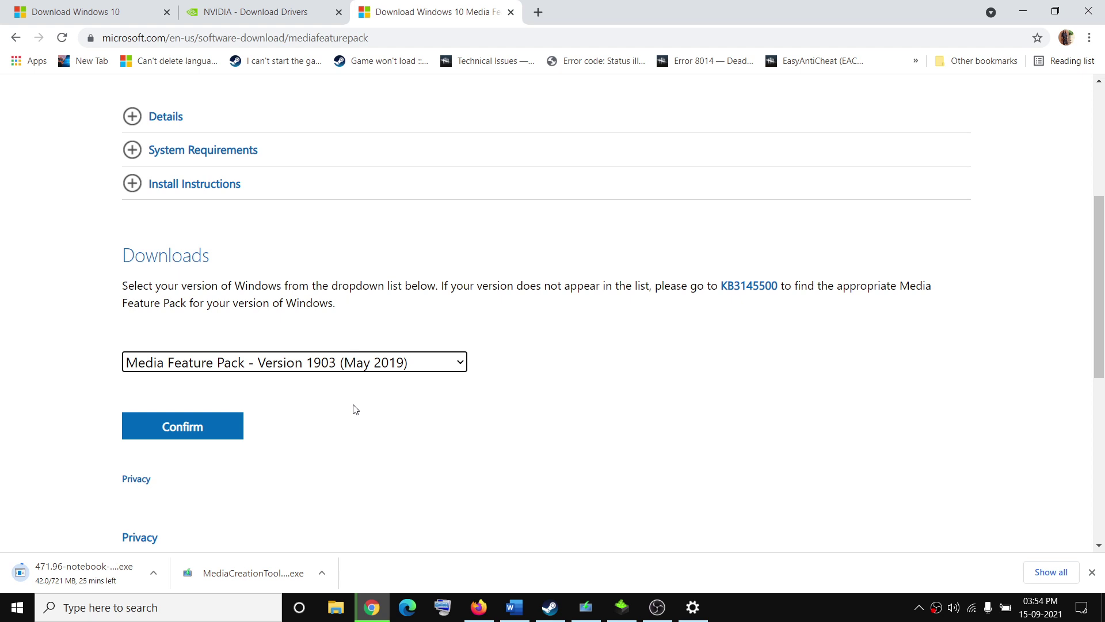
{"action": "left_click", "coordinate": [308, 362]}
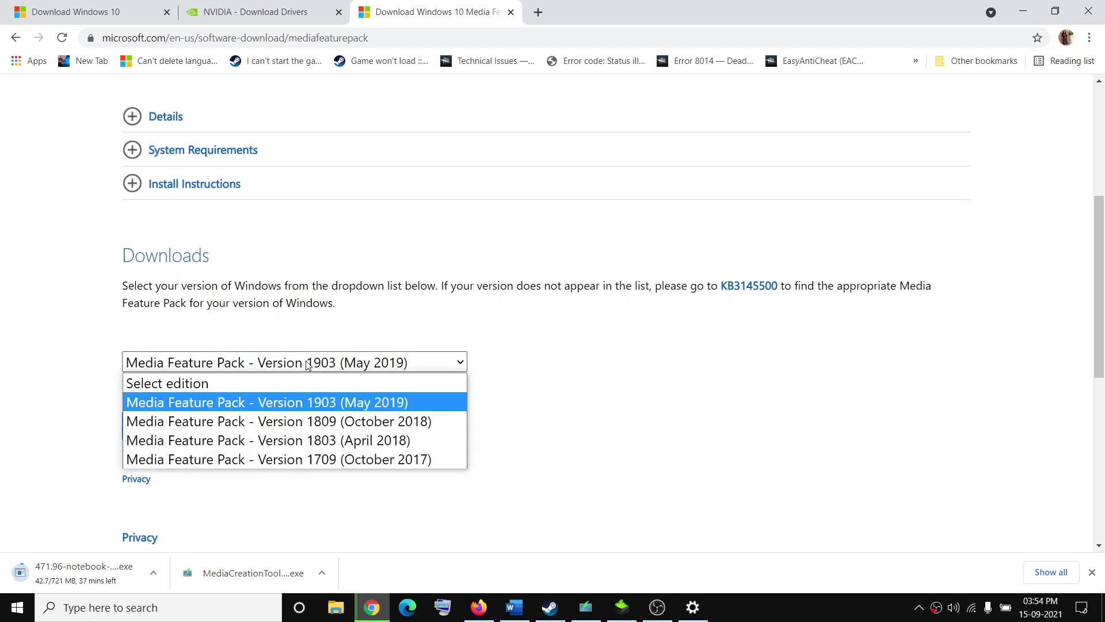
{"action": "left_click", "coordinate": [271, 422]}
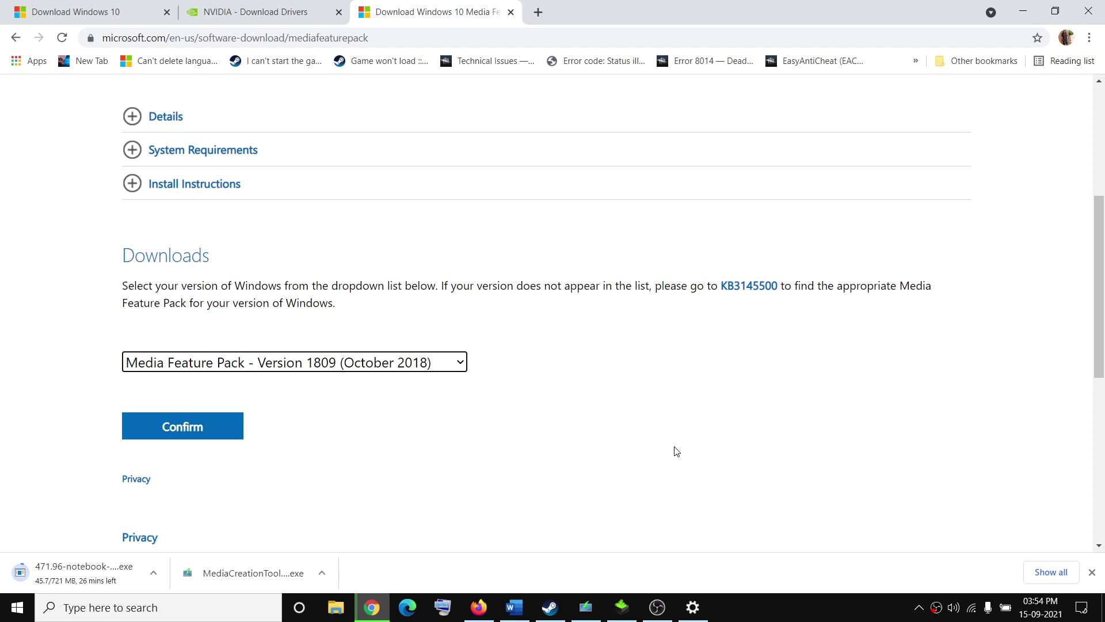
{"action": "left_click", "coordinate": [514, 607]}
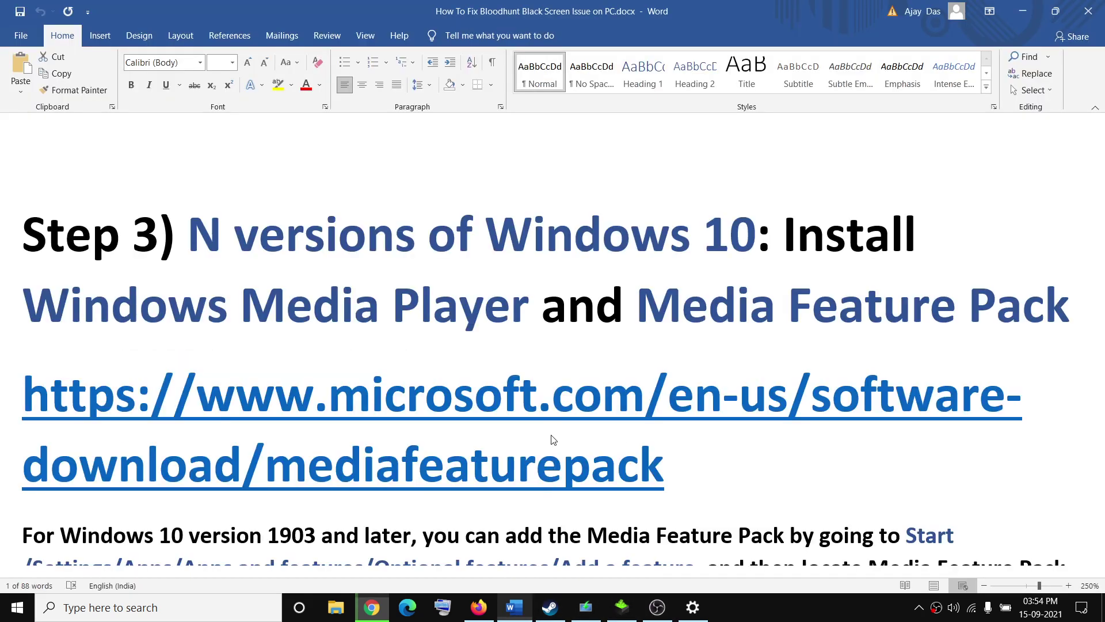
- Select a line of the guide, then reach Windows Settings' Optional features page through Apps
{"action": "scroll", "coordinate": [524, 387], "scroll_direction": "down", "scroll_amount": 1}
{"action": "scroll", "coordinate": [524, 387], "scroll_direction": "down", "scroll_amount": 2}
{"action": "left_click_drag", "start_coordinate": [268, 278], "coordinate": [737, 279]}
{"action": "left_click", "coordinate": [693, 608]}
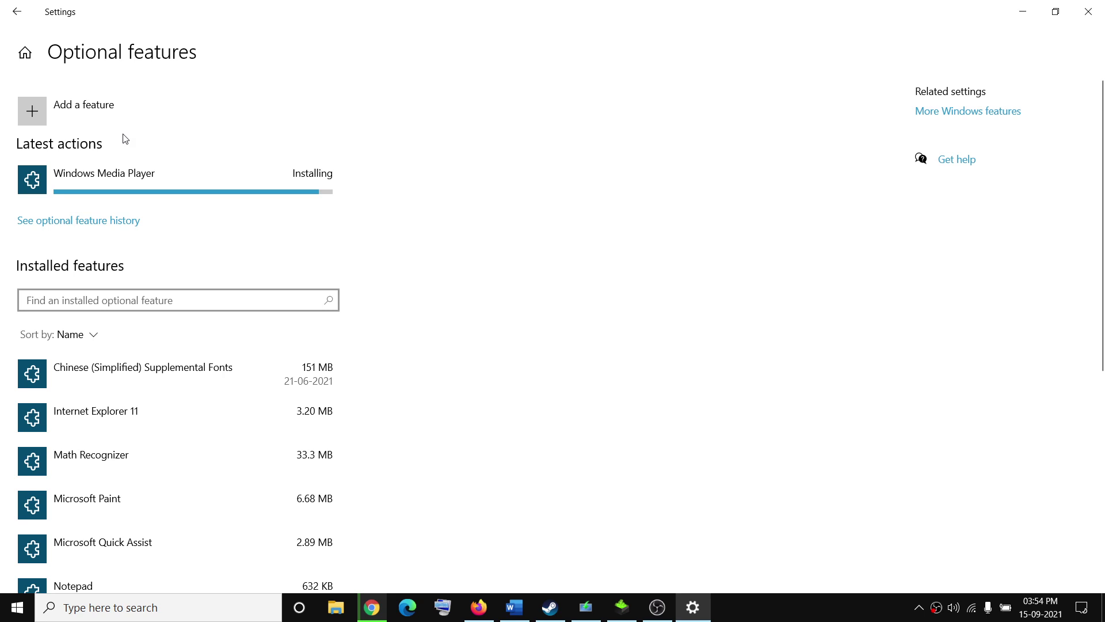
{"action": "left_click", "coordinate": [25, 52]}
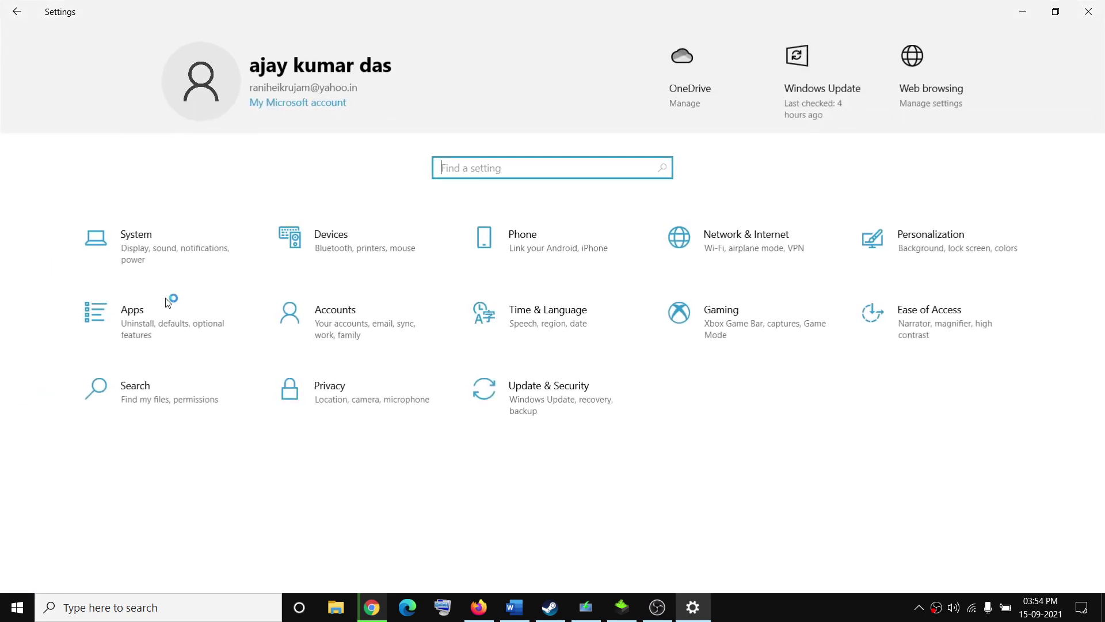
{"action": "left_click", "coordinate": [157, 322]}
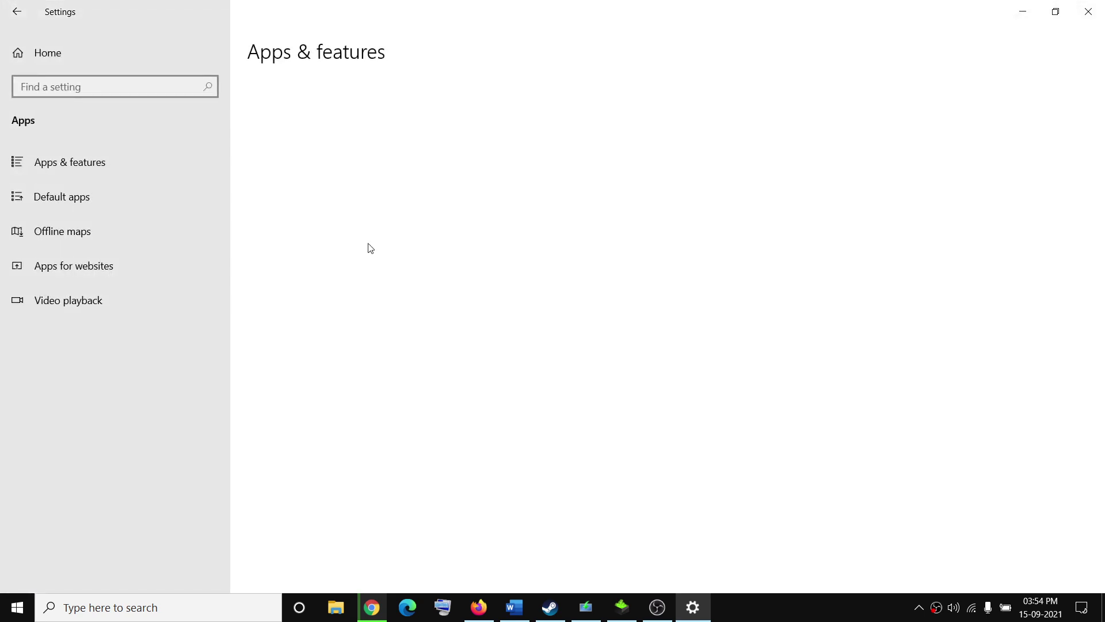
{"action": "left_click", "coordinate": [290, 228]}
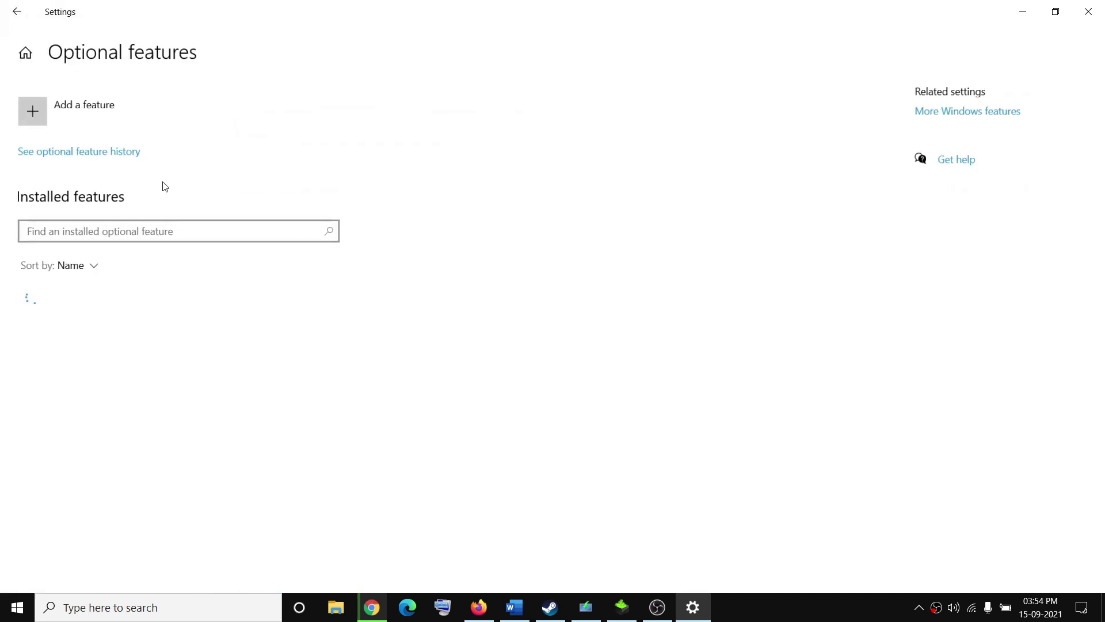
- Search the features available to add for 'media feature', finding none, and return to Word
{"action": "left_click", "coordinate": [76, 106]}
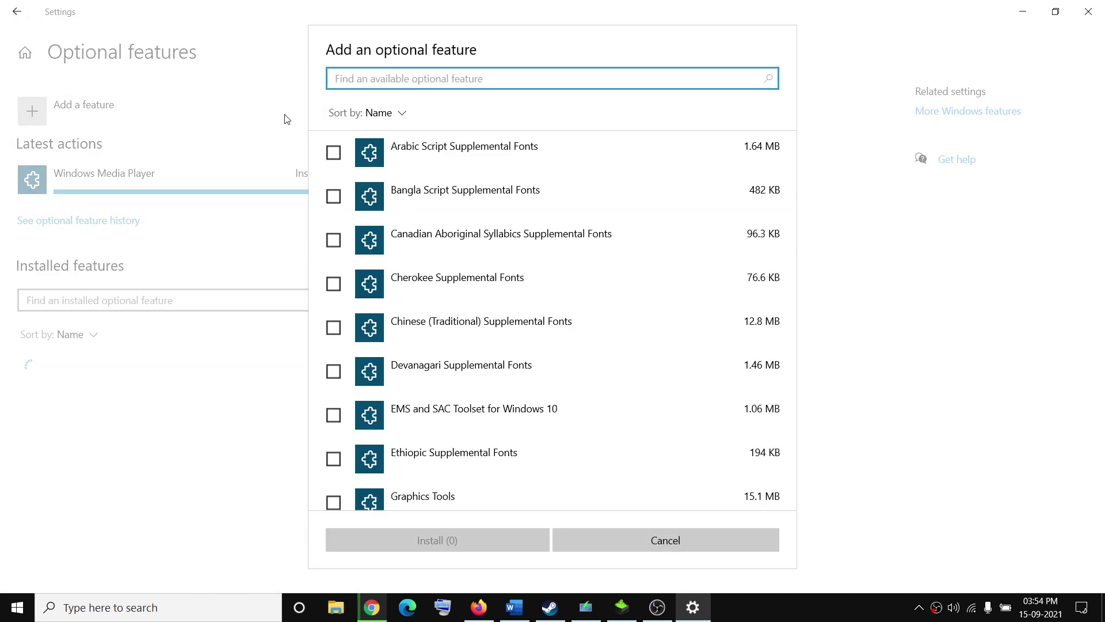
{"action": "type", "text": "media feature"}
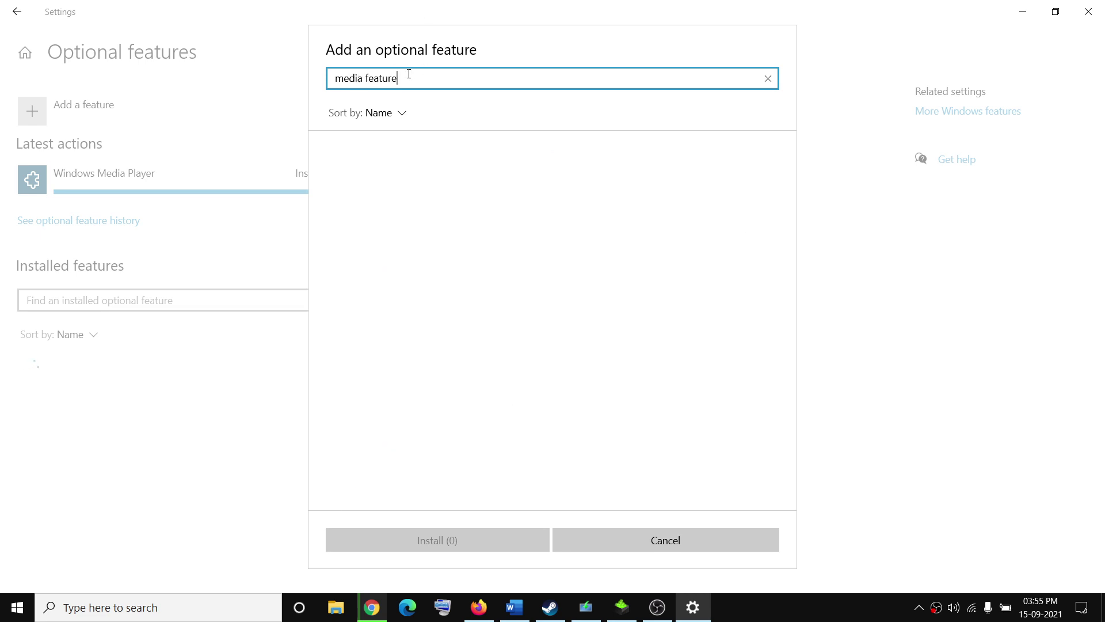
{"action": "key", "text": "ctrl+a"}
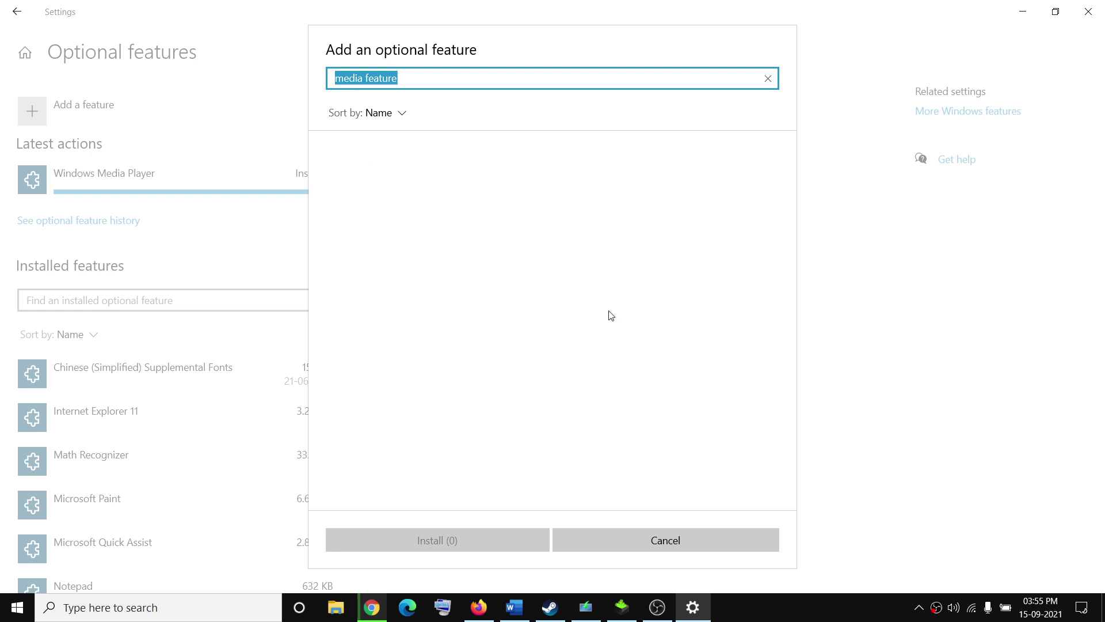
{"action": "left_click", "coordinate": [514, 607]}
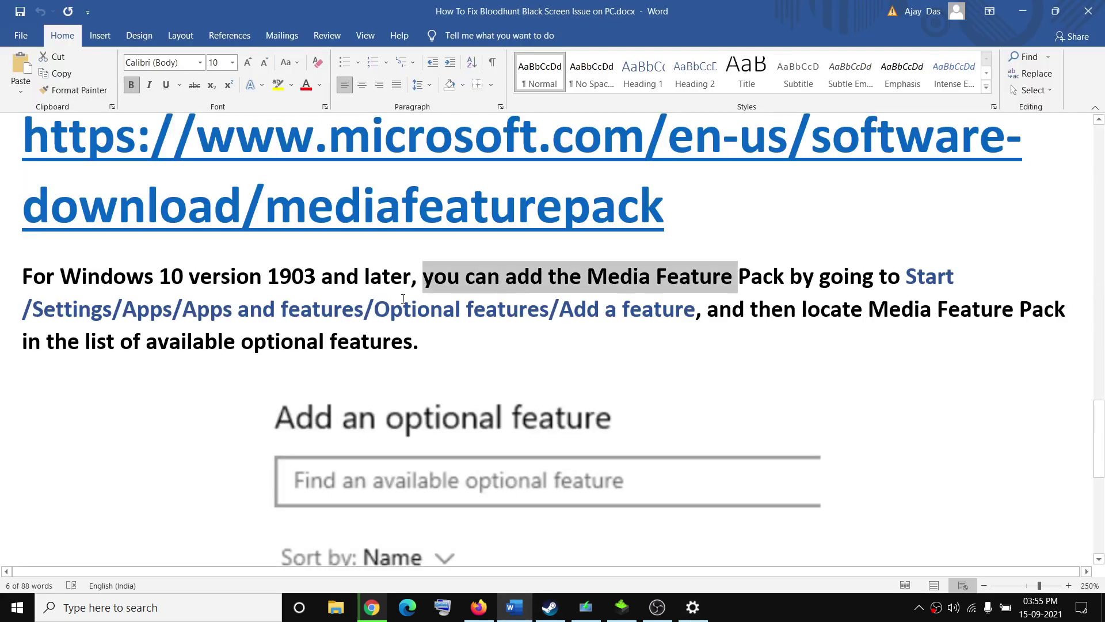
- Extend the guide's selection over 'N versions of Windows 10' and recheck the optional-feature search
{"action": "scroll", "coordinate": [119, 276], "scroll_direction": "up", "scroll_amount": 7}
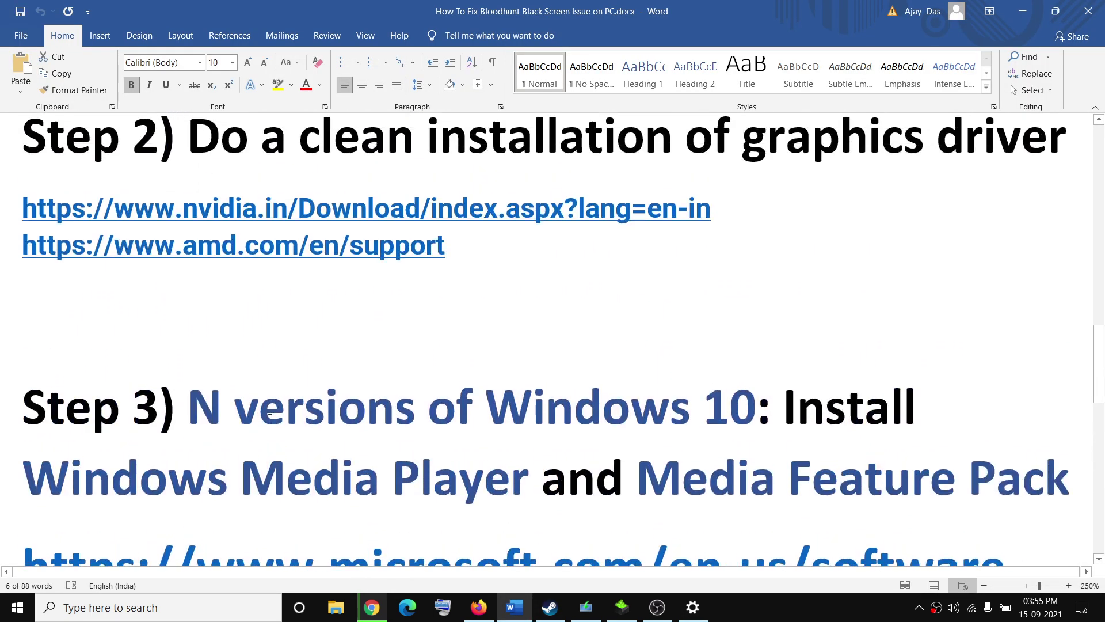
{"action": "scroll", "coordinate": [350, 321], "scroll_direction": "down", "scroll_amount": 2}
{"action": "key", "text": "ctrl+shift+Right"}
{"action": "key", "text": "ctrl+shift+Right"}
{"action": "key", "text": "ctrl+shift+Right"}
{"action": "key", "text": "ctrl+shift+Right"}
{"action": "key", "text": "ctrl+shift+Right"}
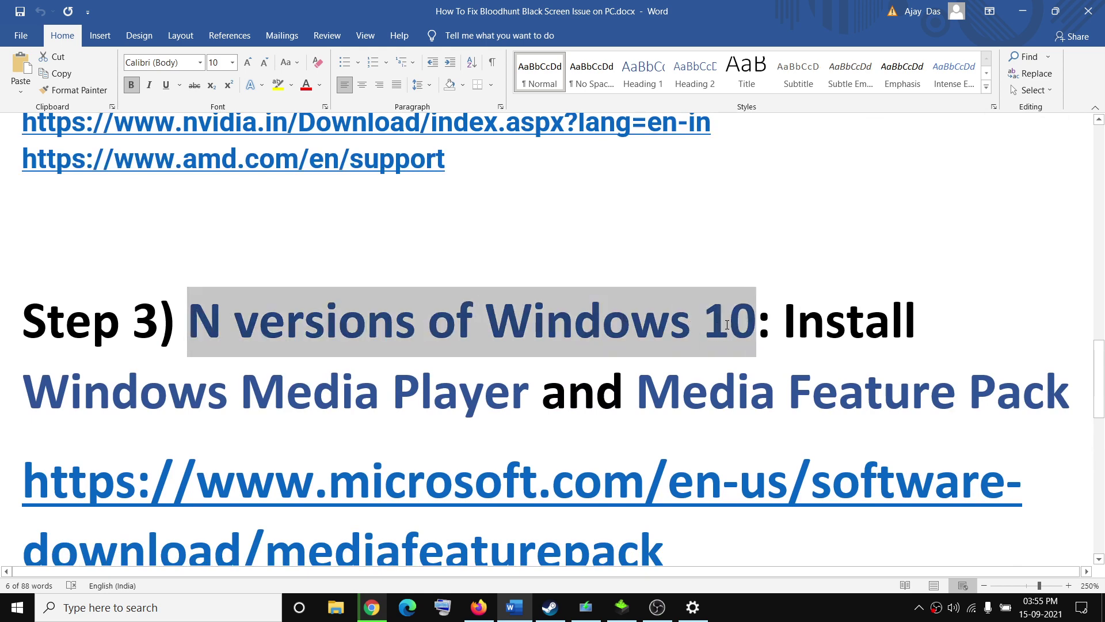
{"action": "left_click", "coordinate": [692, 607]}
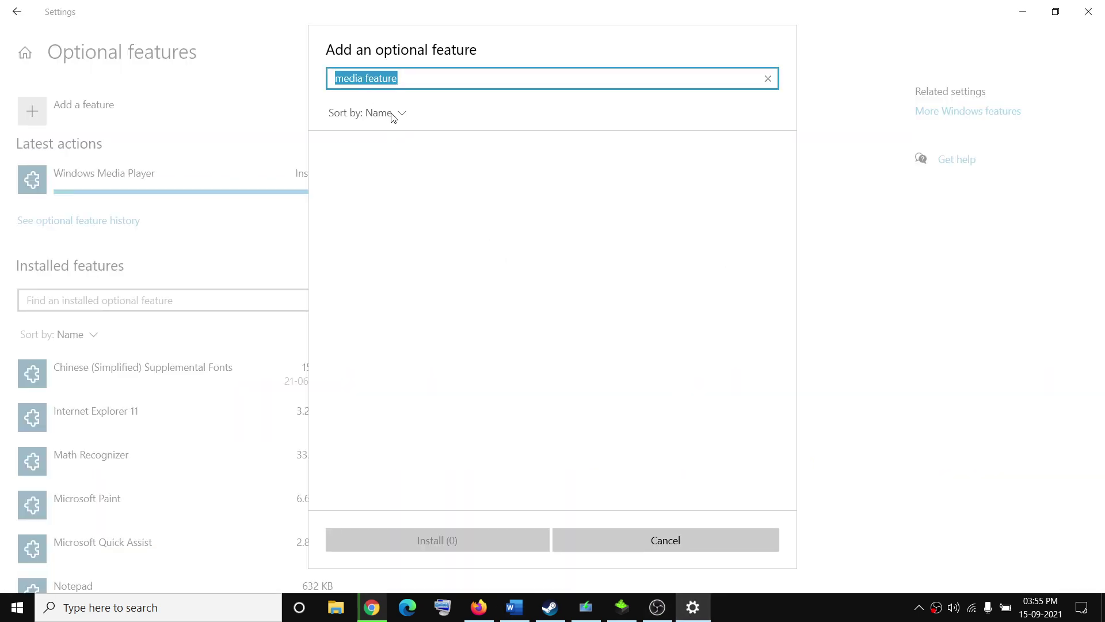
{"action": "left_click", "coordinate": [515, 607]}
- Scroll down to Step 4 and select its heading 'Verify the game files'
{"action": "scroll", "coordinate": [538, 420], "scroll_direction": "down", "scroll_amount": 8}
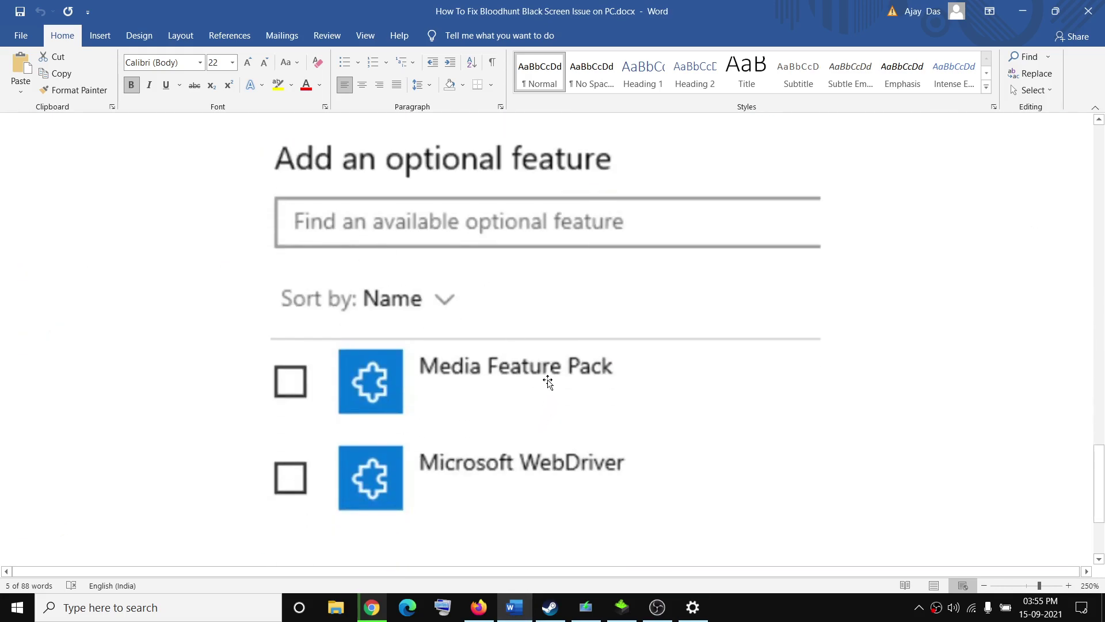
{"action": "scroll", "coordinate": [547, 379], "scroll_direction": "down", "scroll_amount": 2}
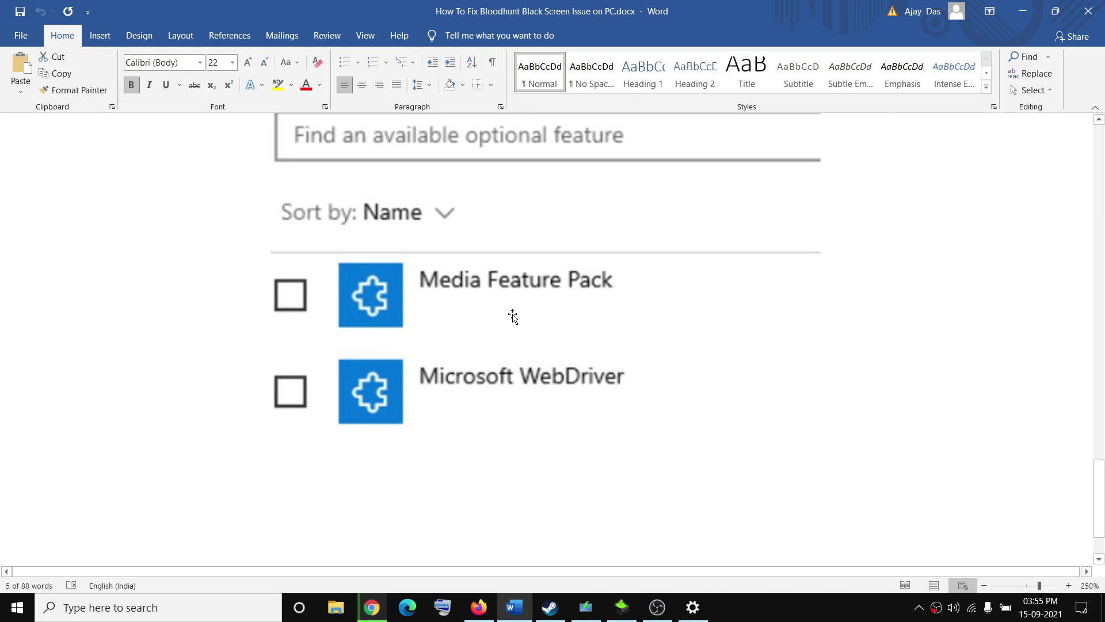
{"action": "scroll", "coordinate": [515, 320], "scroll_direction": "down", "scroll_amount": 1}
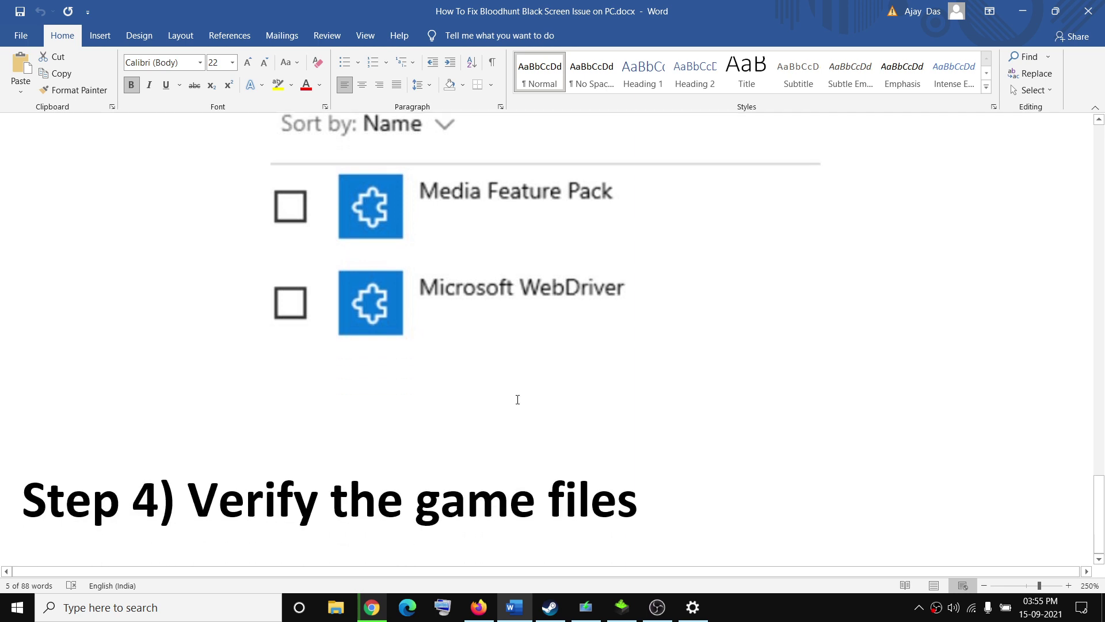
{"action": "left_click", "coordinate": [218, 499]}
{"action": "left_click_drag", "start_coordinate": [200, 499], "coordinate": [637, 501]}
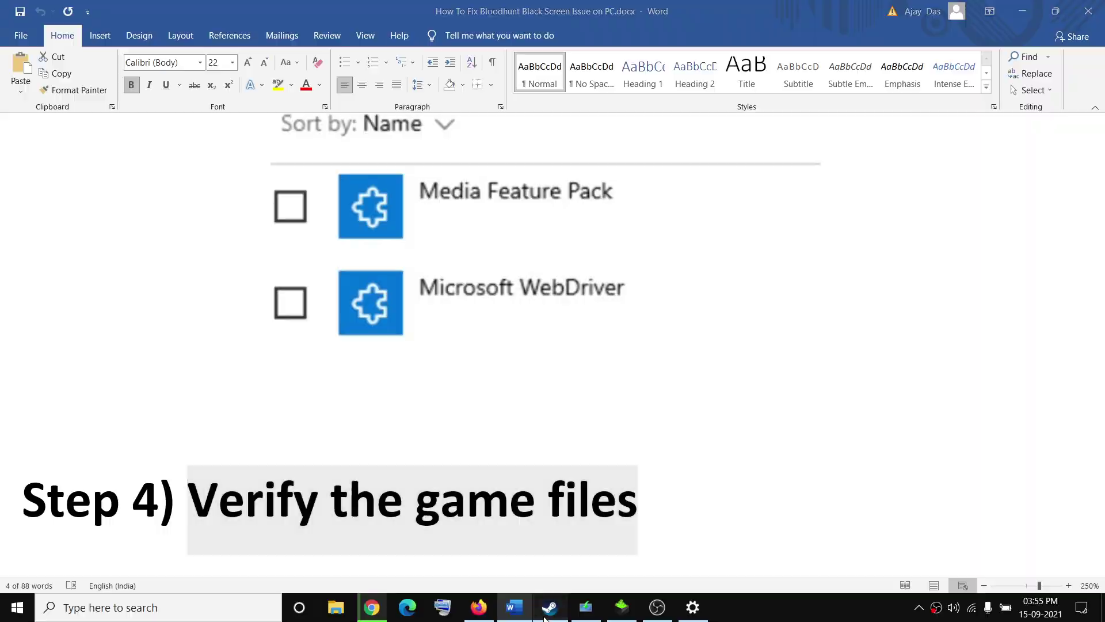
- In Steam, open Bloodhunt's Properties at the Local Files section
{"action": "left_click", "coordinate": [548, 607]}
{"action": "right_click", "coordinate": [94, 228]}
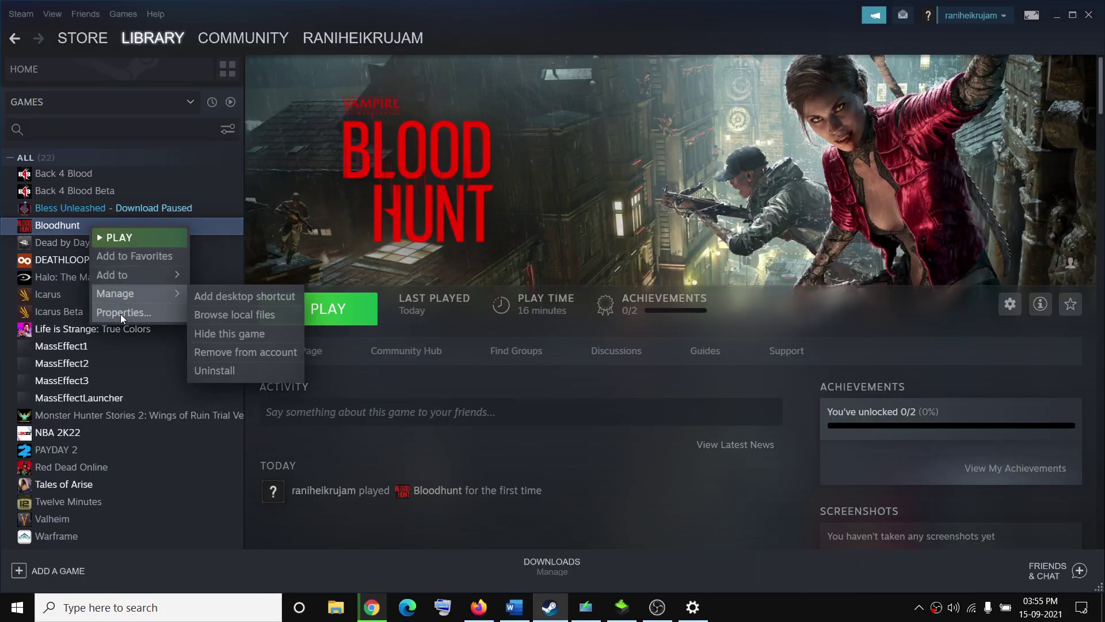
{"action": "left_click", "coordinate": [121, 312]}
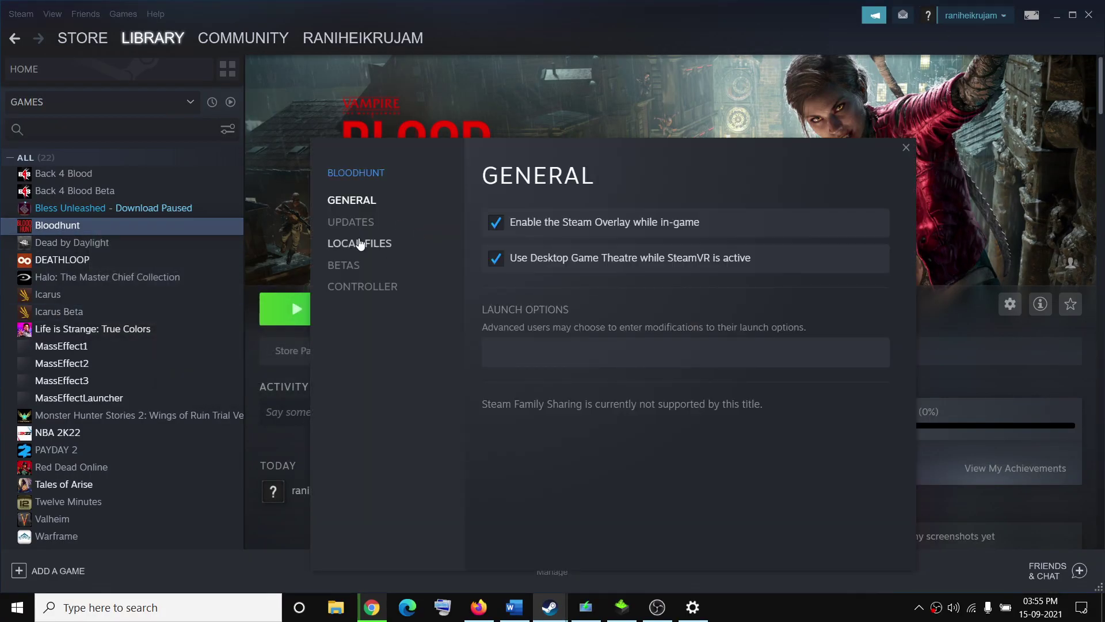
{"action": "left_click", "coordinate": [359, 243]}
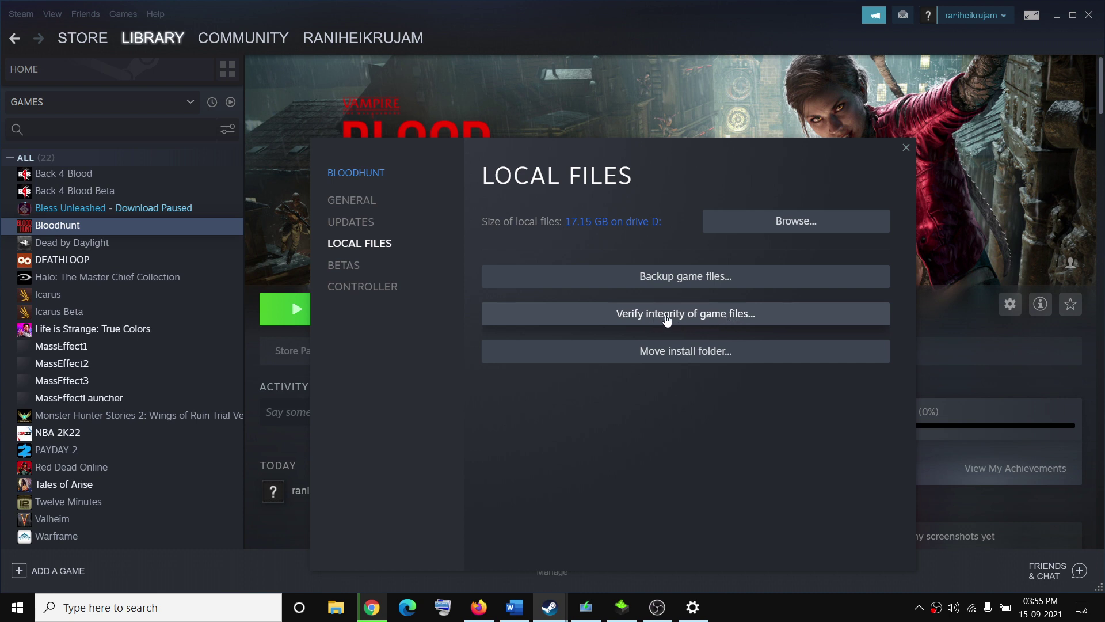